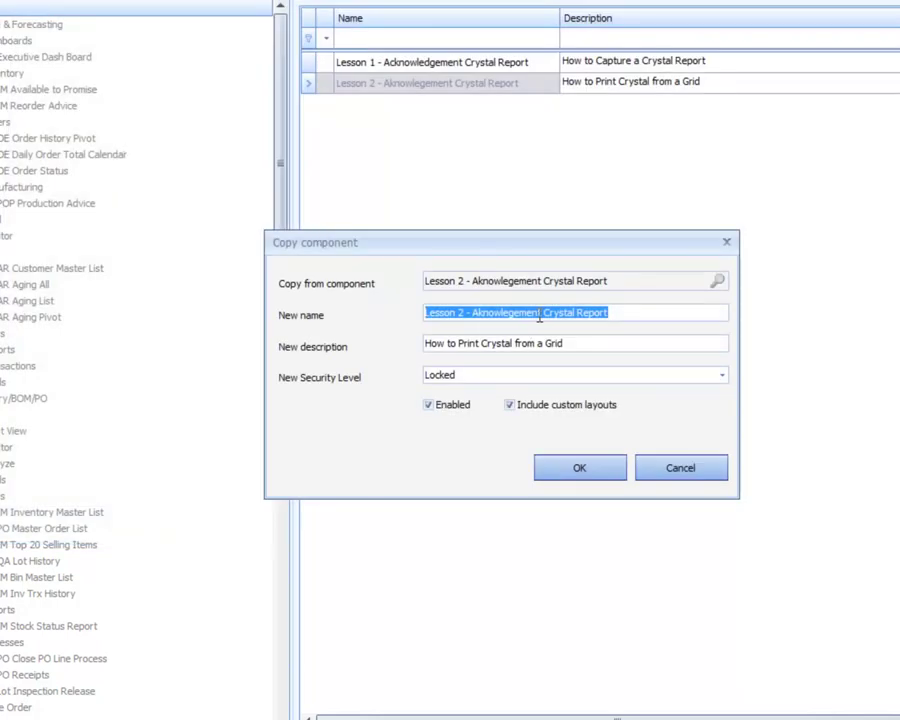
Copy the Lesson 2 component as "Lesson 3 - Aknowlegement Crystal Report" with the description "How to e-mail Crystal from a Grid"
{"action": "left_click", "coordinate": [461, 313]}
{"action": "key", "text": "BackSpace"}
{"action": "type", "text": "3"}
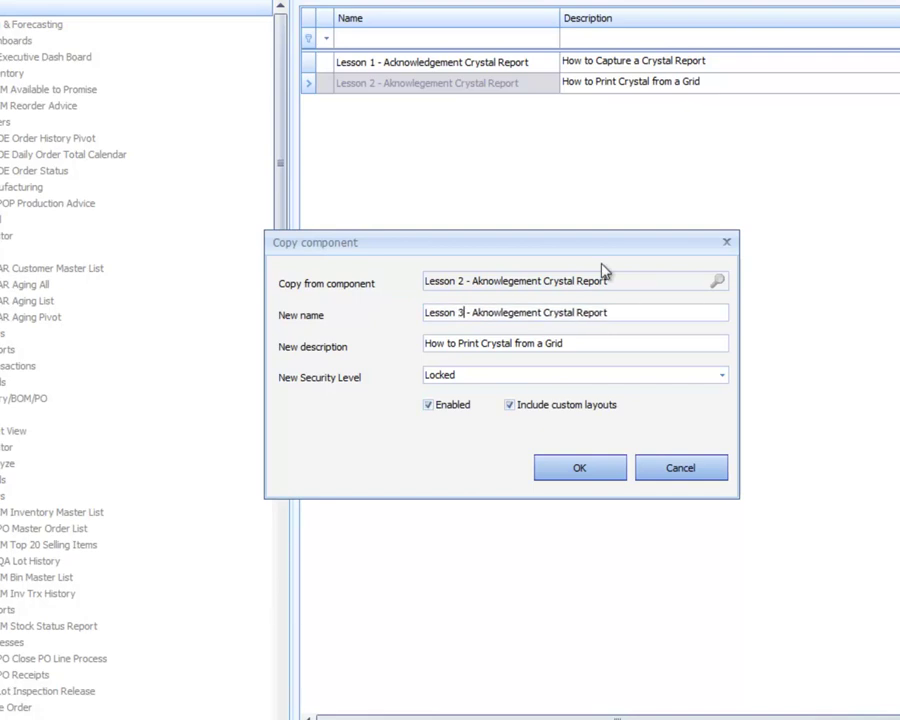
{"action": "double_click", "coordinate": [466, 343]}
{"action": "type", "text": "e-mail"}
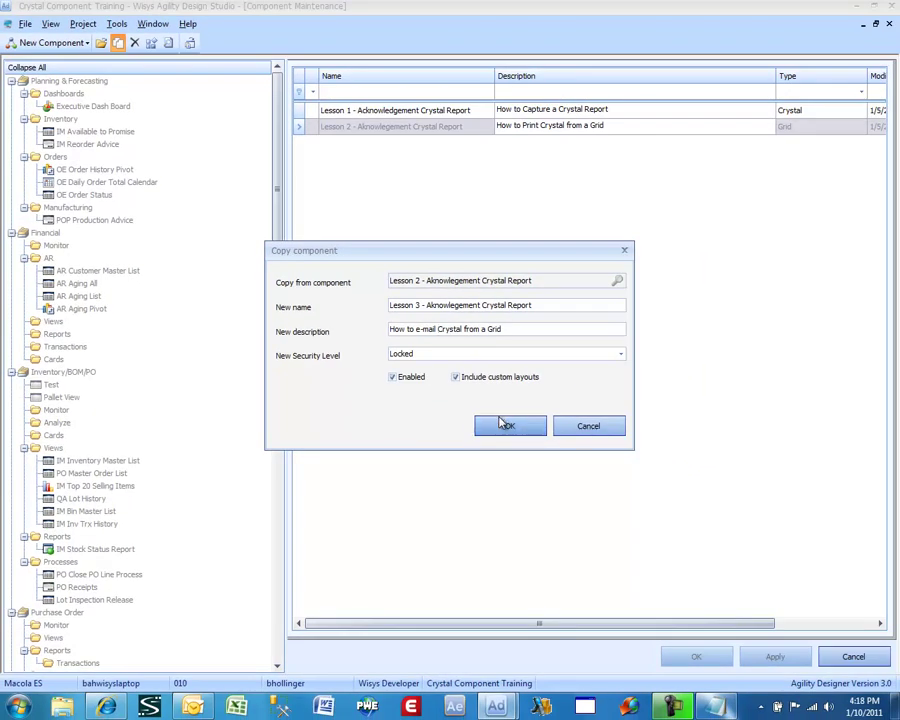
{"action": "left_click", "coordinate": [496, 425]}
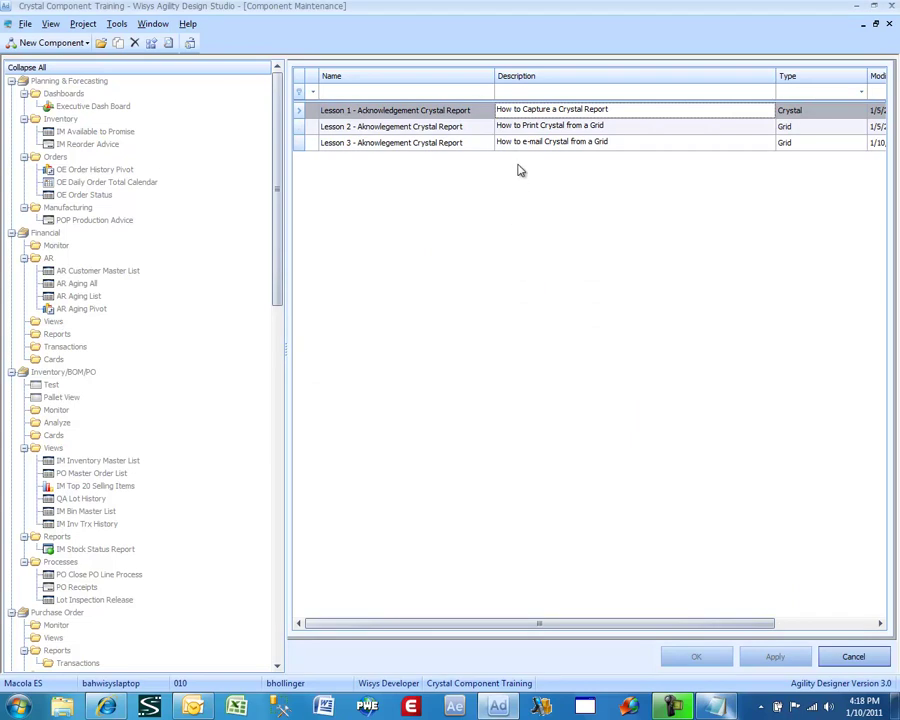
Open the Lesson 3 component for editing and advance from its settings to the SQL statement
{"action": "left_click", "coordinate": [400, 146]}
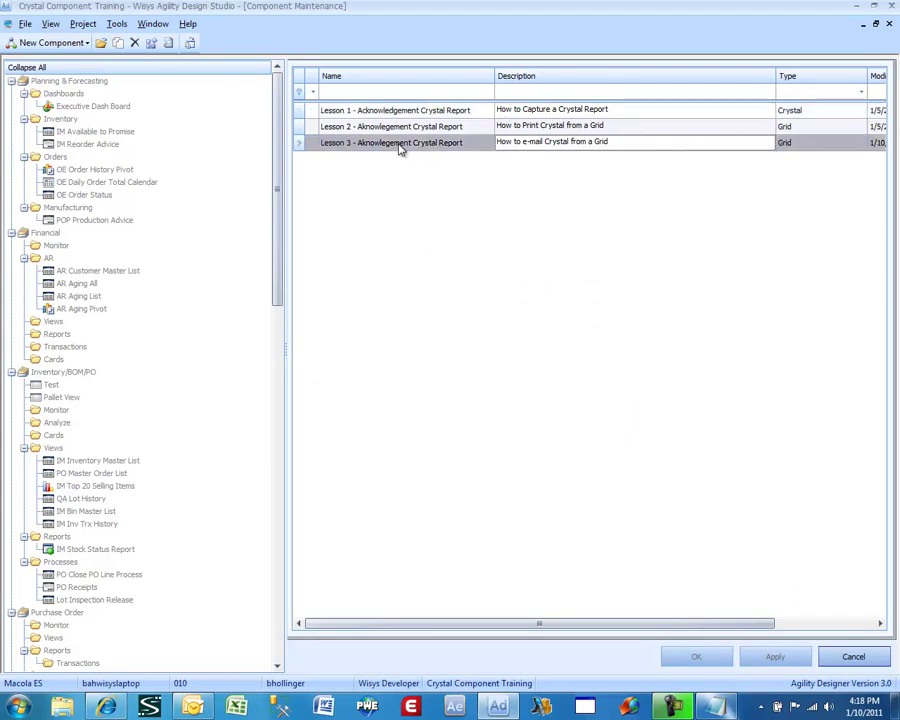
{"action": "double_click", "coordinate": [400, 146]}
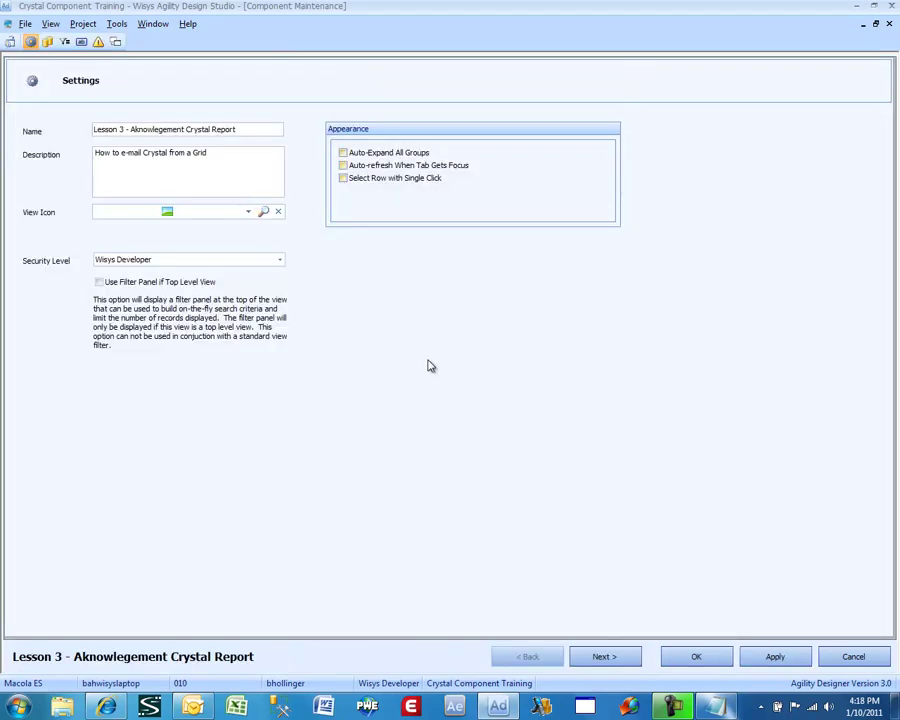
{"action": "left_click", "coordinate": [610, 656]}
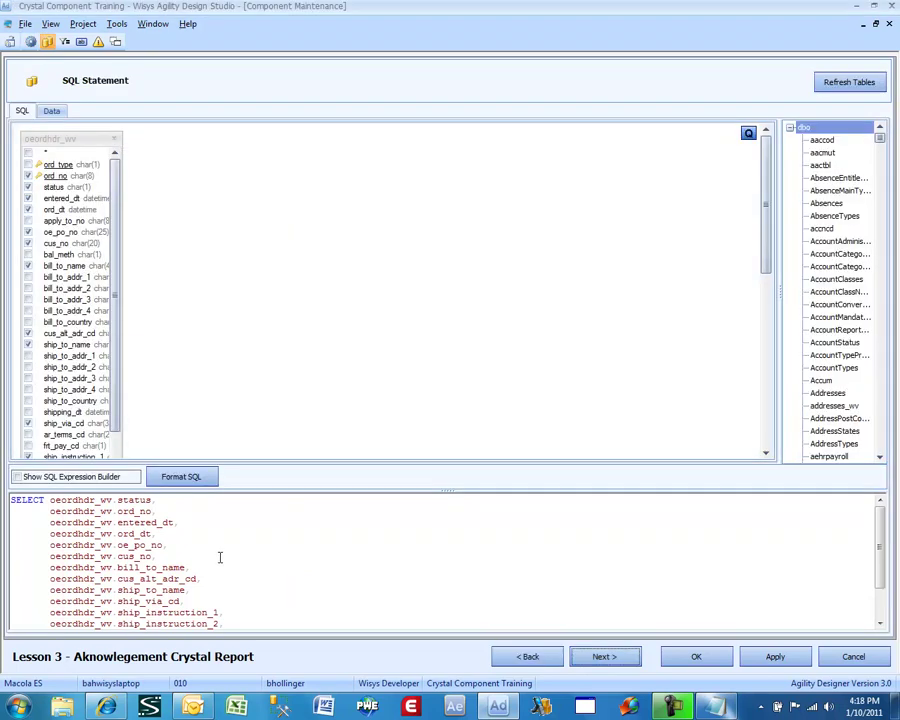
Examine the query's data preview across to the email_address column, then return to the SQL statement
{"action": "left_click", "coordinate": [55, 111]}
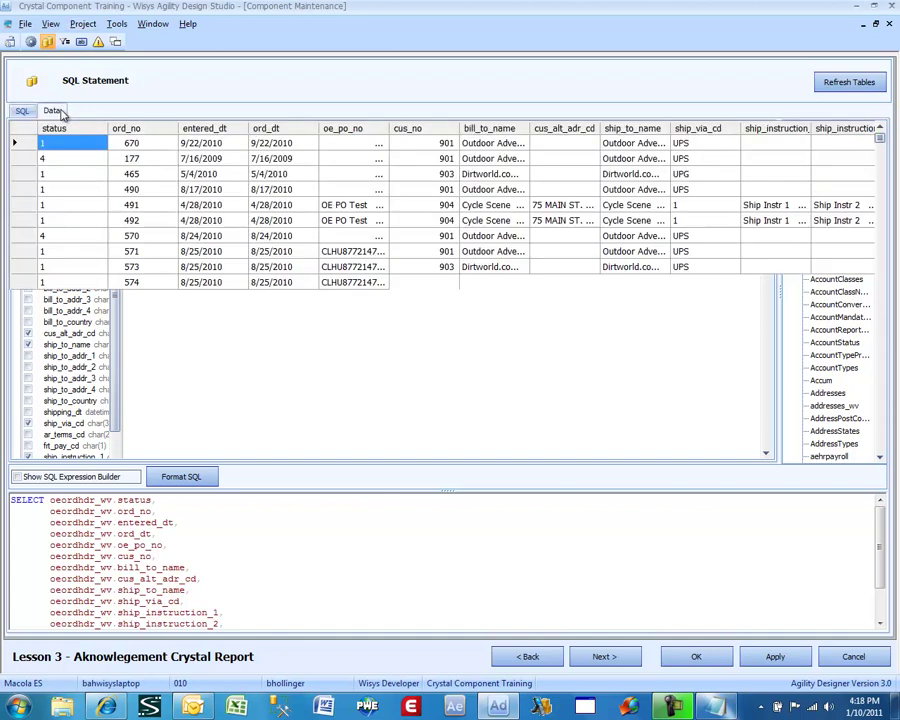
{"action": "left_click", "coordinate": [361, 161]}
{"action": "key", "text": "Right"}
{"action": "key", "text": "Right"}
{"action": "key", "text": "Right"}
{"action": "key", "text": "Right"}
{"action": "key", "text": "Right"}
{"action": "key", "text": "Right"}
{"action": "key", "text": "Right"}
{"action": "key", "text": "Right"}
{"action": "key", "text": "Right"}
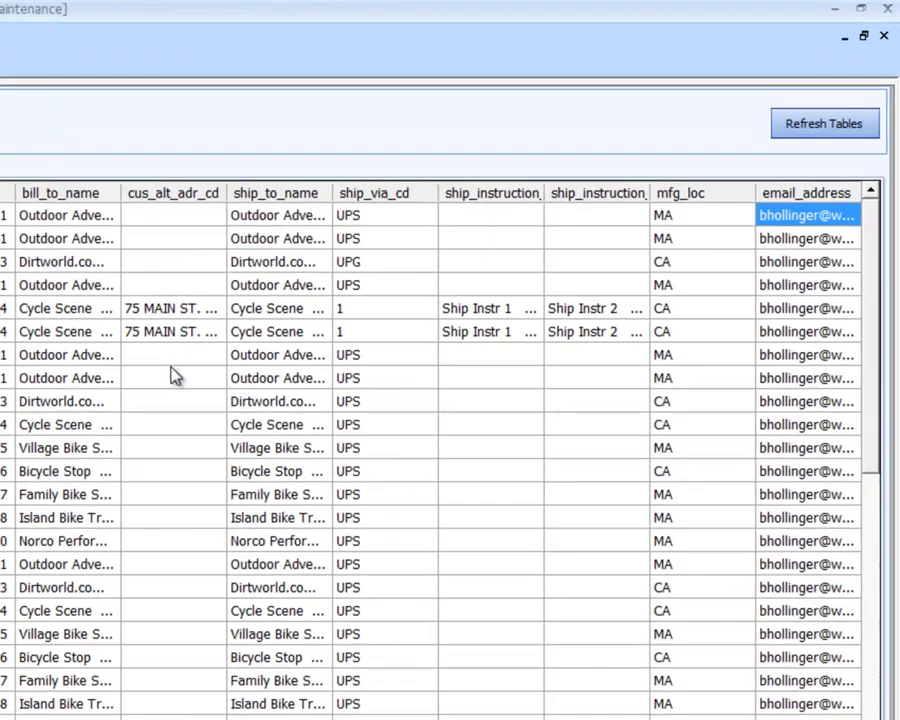
{"action": "key", "text": "Down"}
{"action": "key", "text": "Down"}
{"action": "key", "text": "Down"}
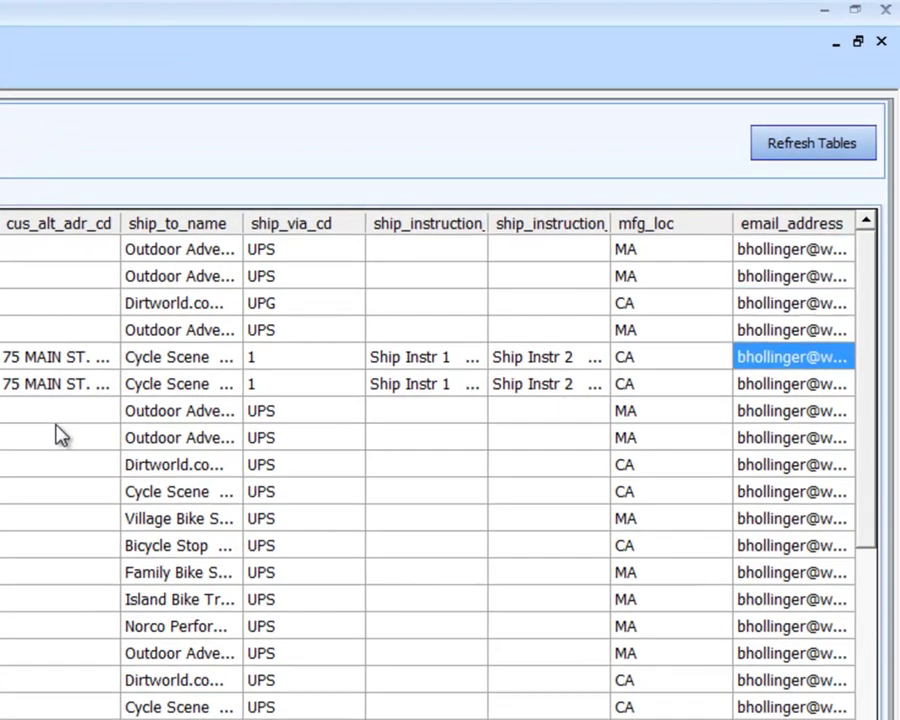
{"action": "key", "text": "Up"}
{"action": "key", "text": "Up"}
{"action": "key", "text": "Up"}
{"action": "key", "text": "Up"}
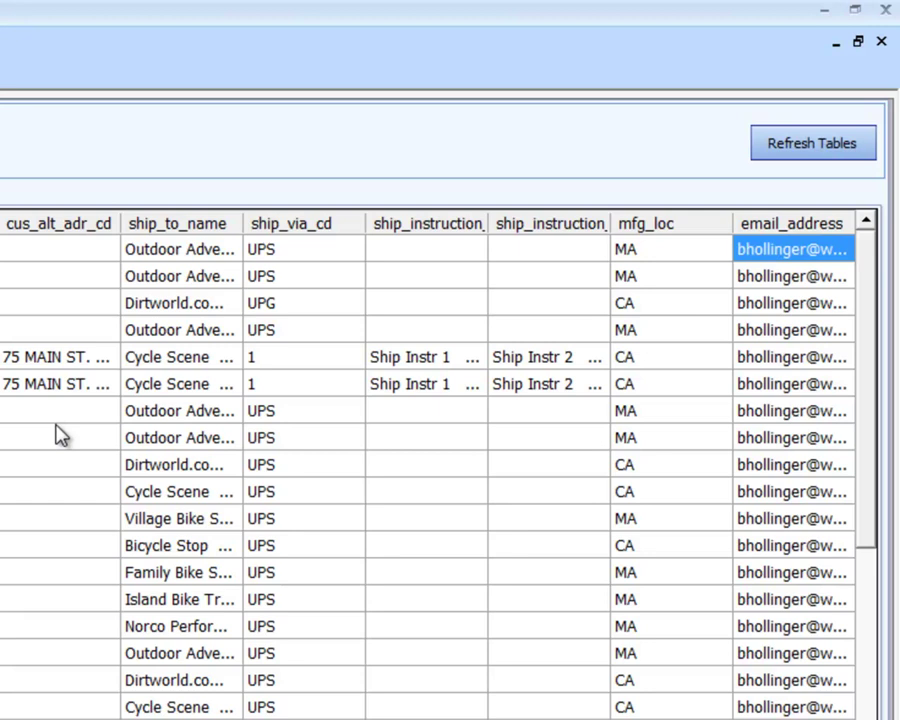
{"action": "key", "text": "Left"}
{"action": "key", "text": "Left"}
{"action": "key", "text": "Left"}
{"action": "key", "text": "Left"}
{"action": "key", "text": "Left"}
{"action": "key", "text": "Left"}
{"action": "key", "text": "Left"}
{"action": "key", "text": "Left"}
{"action": "key", "text": "Left"}
{"action": "key", "text": "Left"}
{"action": "key", "text": "Left"}
{"action": "key", "text": "Left"}
{"action": "key", "text": "Left"}
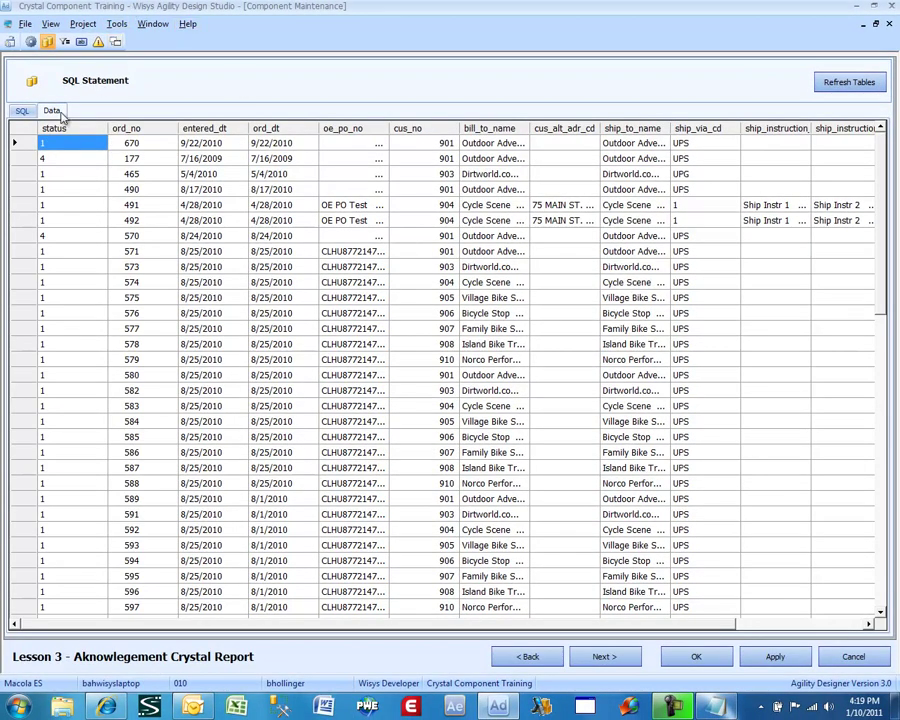
{"action": "left_click", "coordinate": [22, 111]}
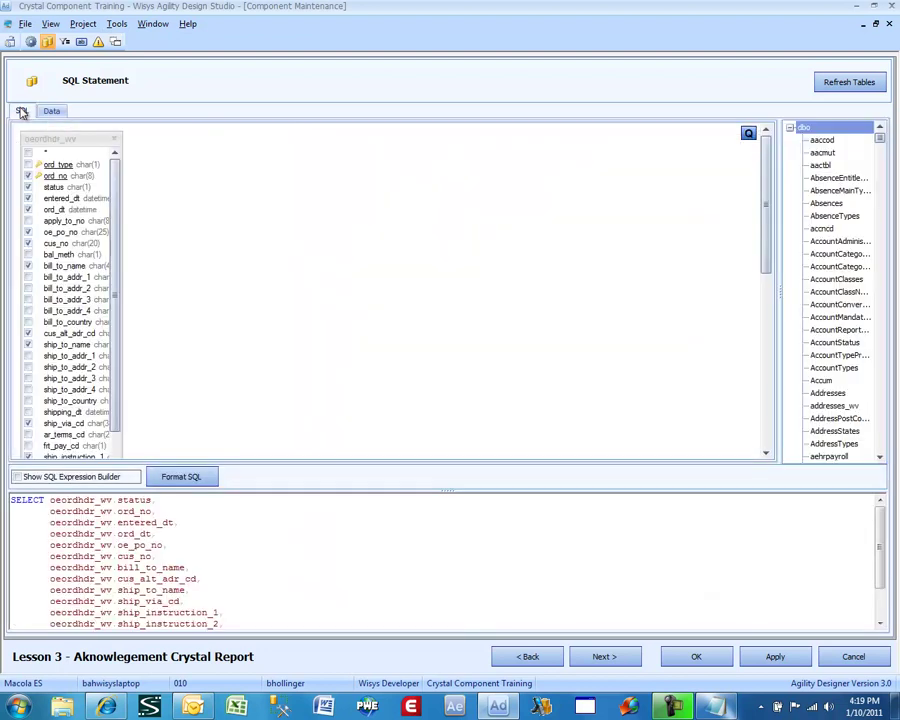
Add a Transaction/Report button captioned "e-mail" to the component's button list
{"action": "left_click", "coordinate": [604, 657]}
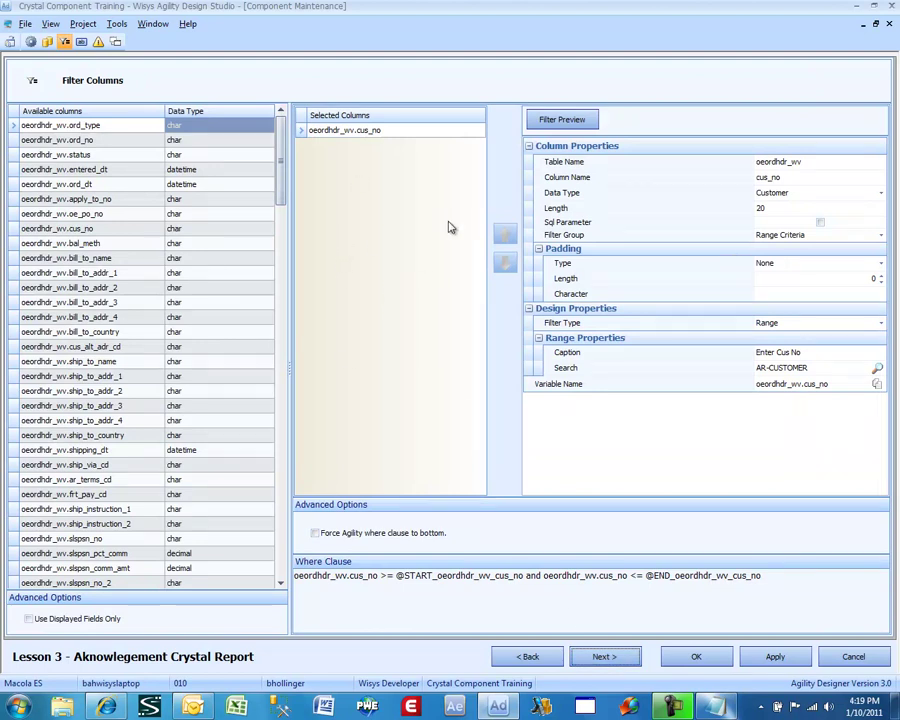
{"action": "left_click", "coordinate": [626, 658]}
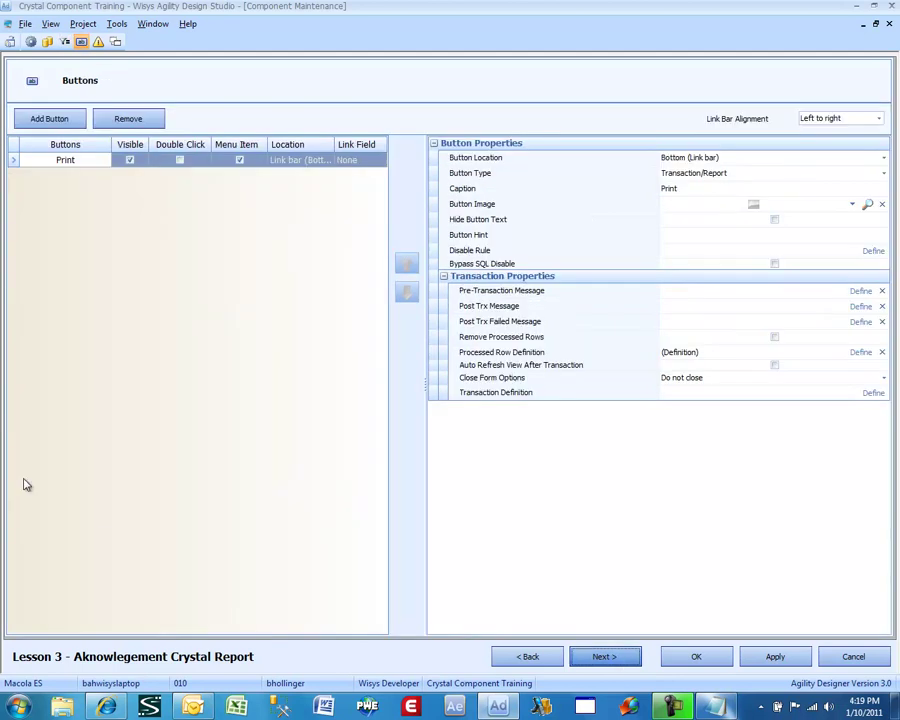
{"action": "left_click", "coordinate": [36, 118]}
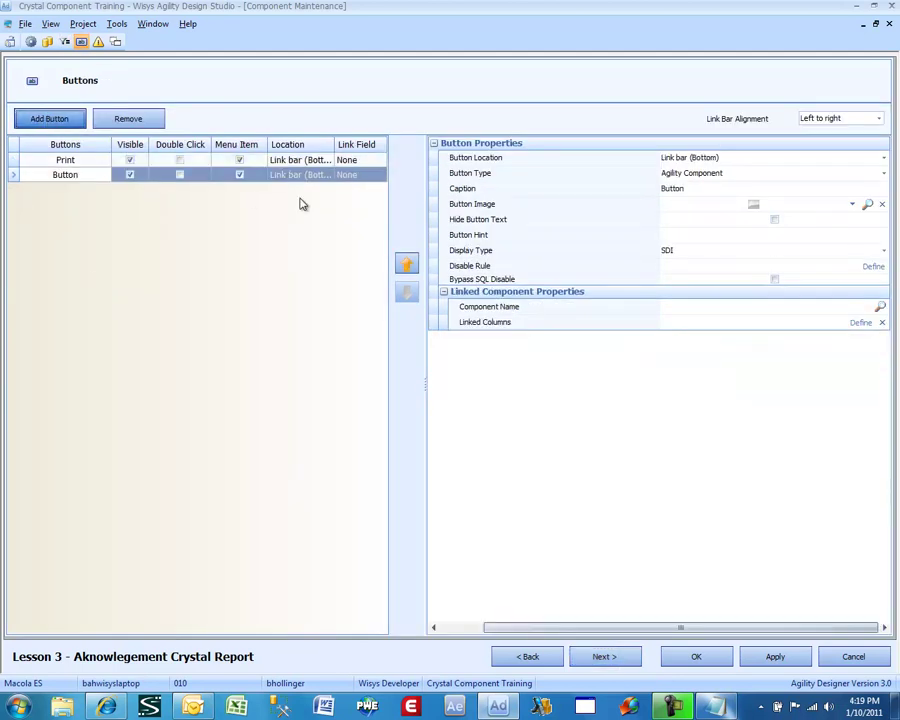
{"action": "left_click", "coordinate": [679, 173]}
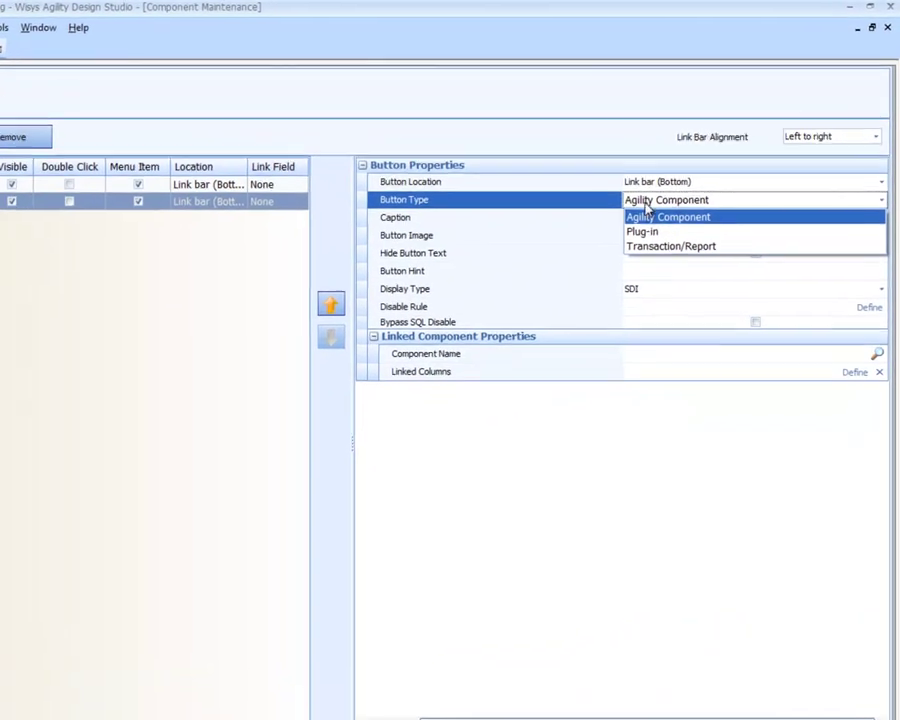
{"action": "left_click", "coordinate": [654, 247]}
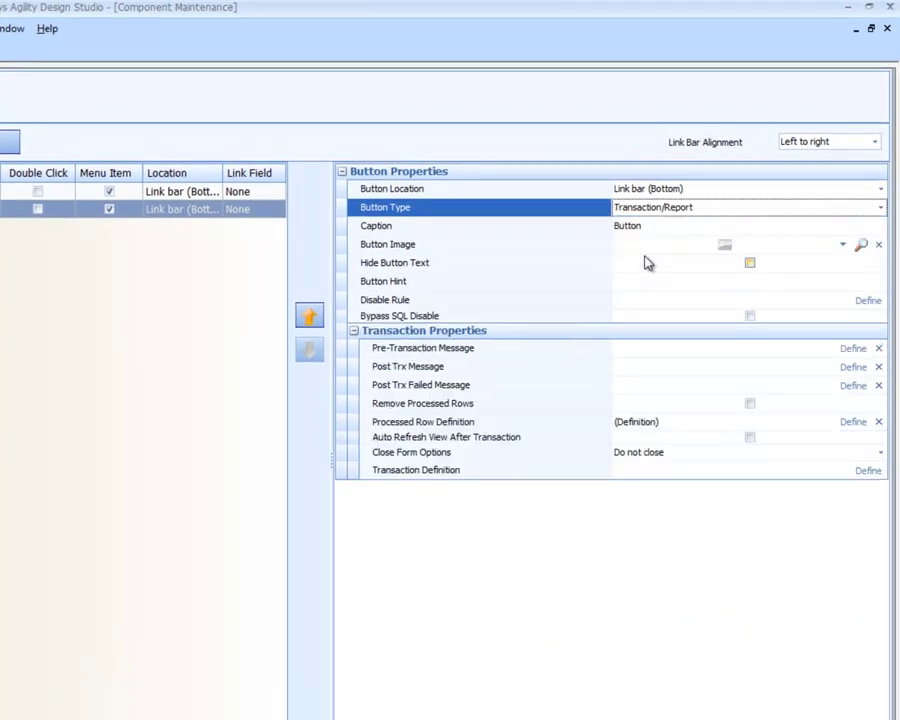
{"action": "left_click", "coordinate": [646, 219]}
{"action": "double_click", "coordinate": [640, 226]}
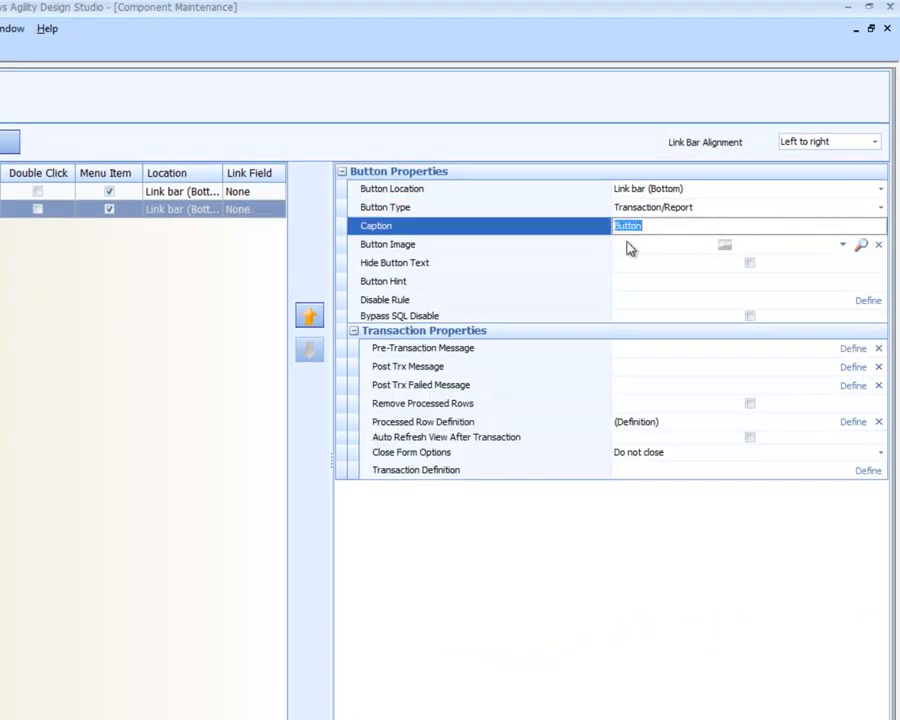
{"action": "type", "text": "Email"}
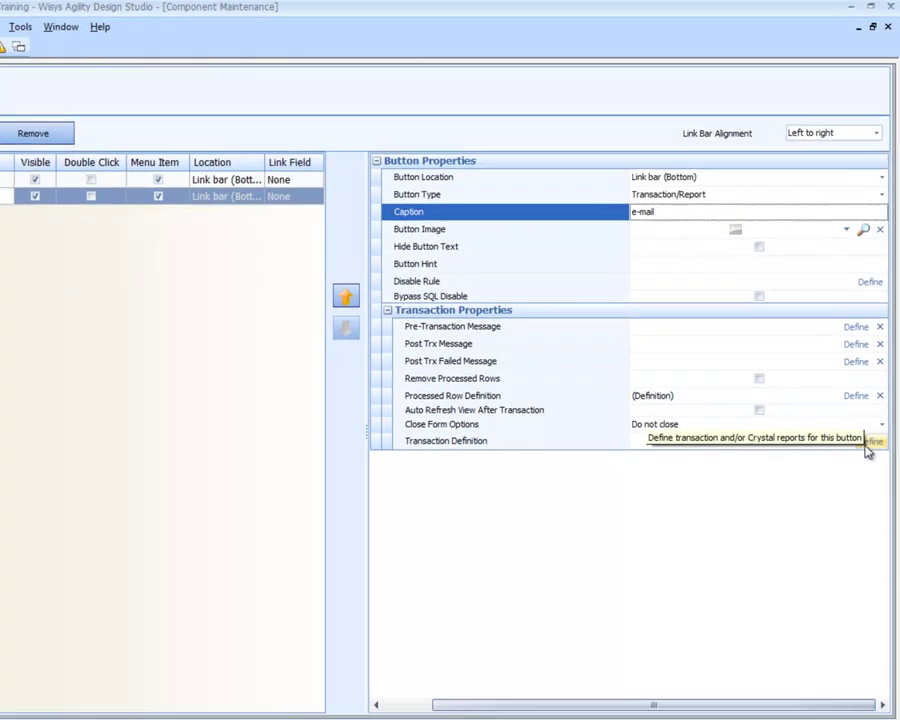
Add the Lesson 1 Acknowledgement Crystal report to the current record in the e-mail button's transaction definition, with report destination Email
{"action": "left_click", "coordinate": [867, 447]}
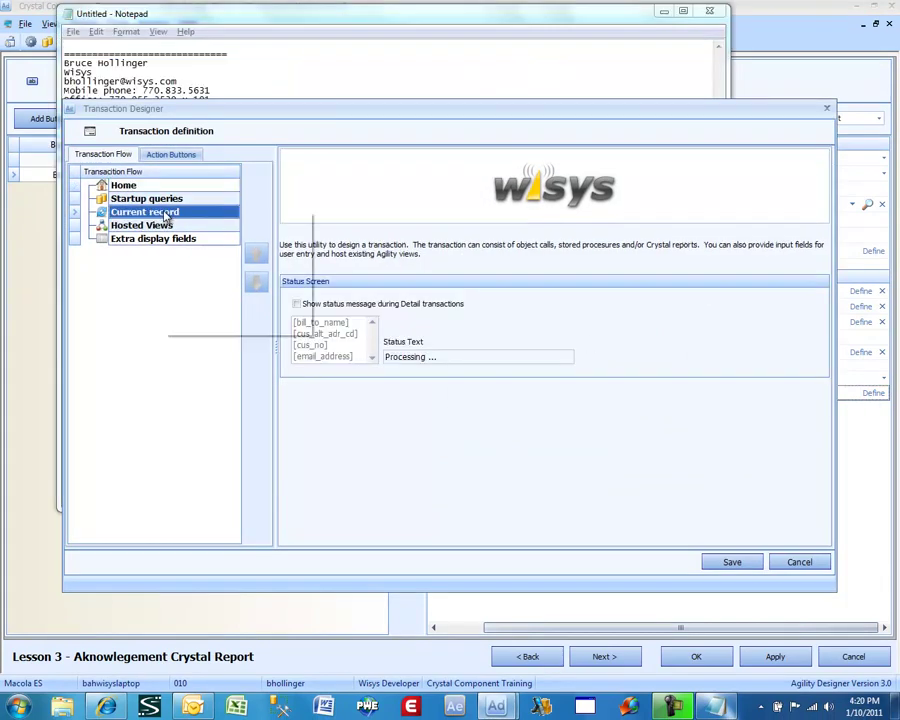
{"action": "right_click", "coordinate": [166, 216]}
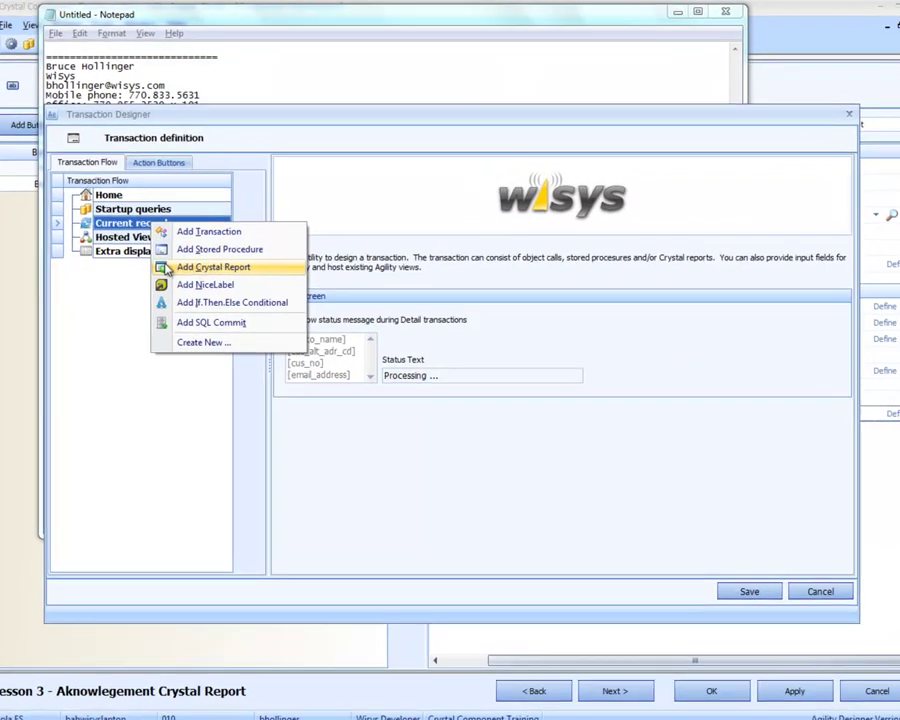
{"action": "left_click", "coordinate": [222, 253]}
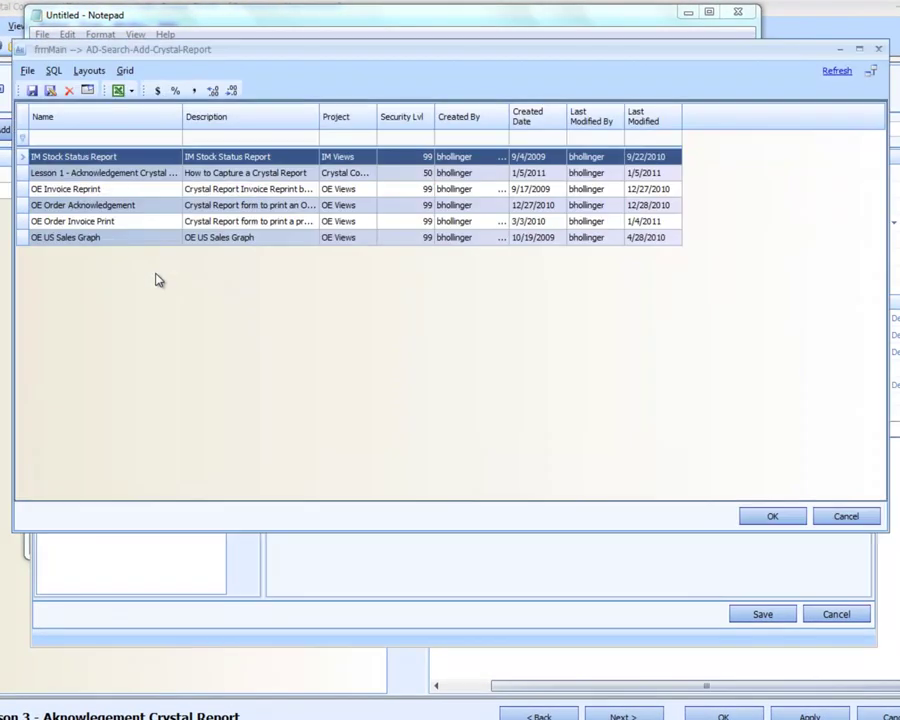
{"action": "left_click", "coordinate": [106, 174]}
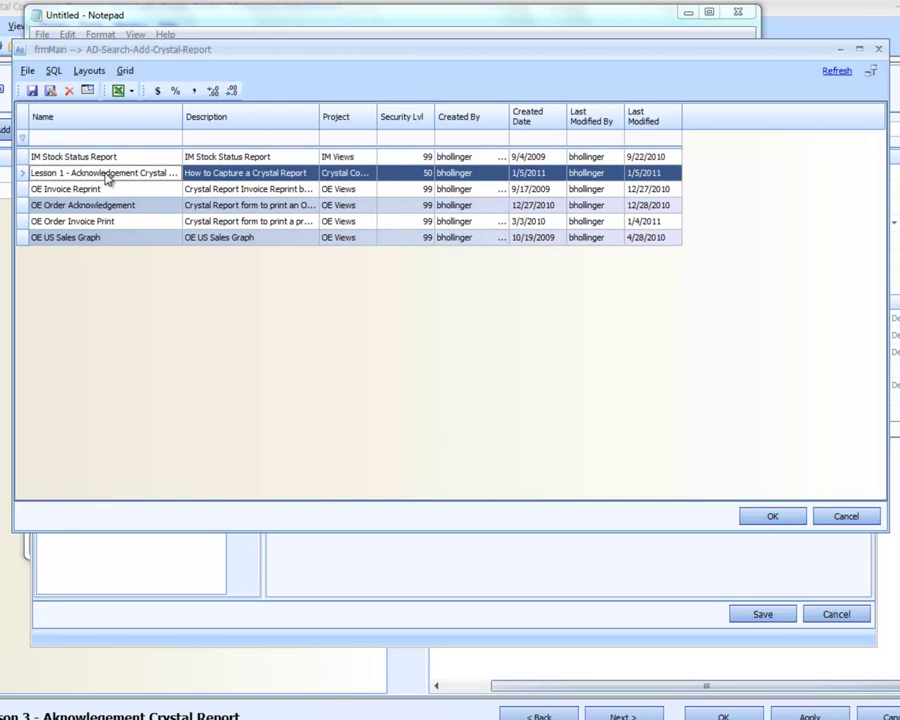
{"action": "double_click", "coordinate": [106, 174]}
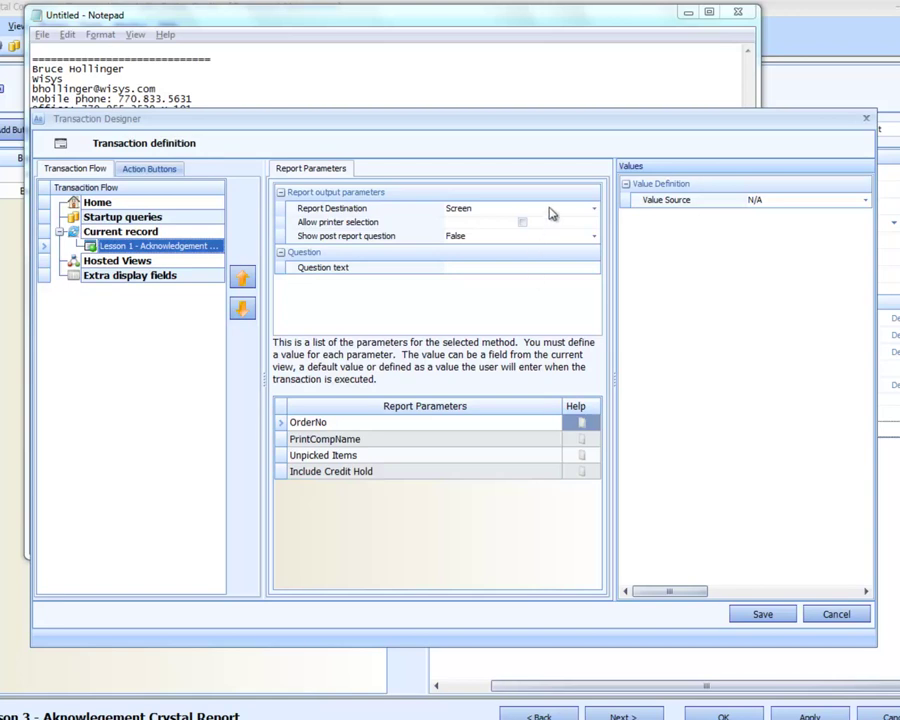
{"action": "left_click", "coordinate": [548, 209]}
{"action": "left_click", "coordinate": [545, 249]}
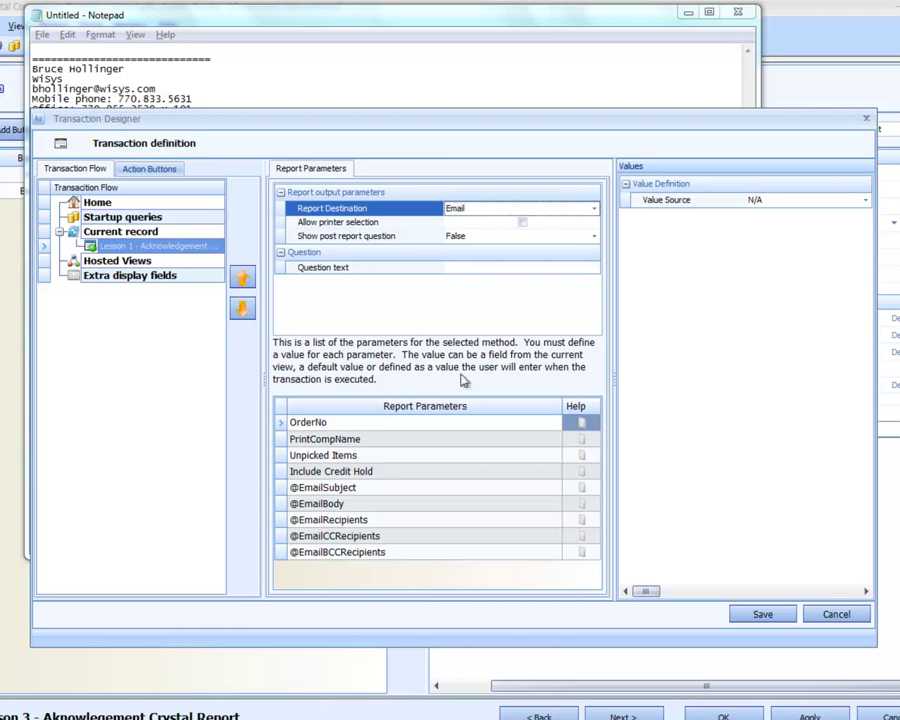
Source the OrderNo report parameter from the view's ord_no column
{"action": "left_click", "coordinate": [448, 425]}
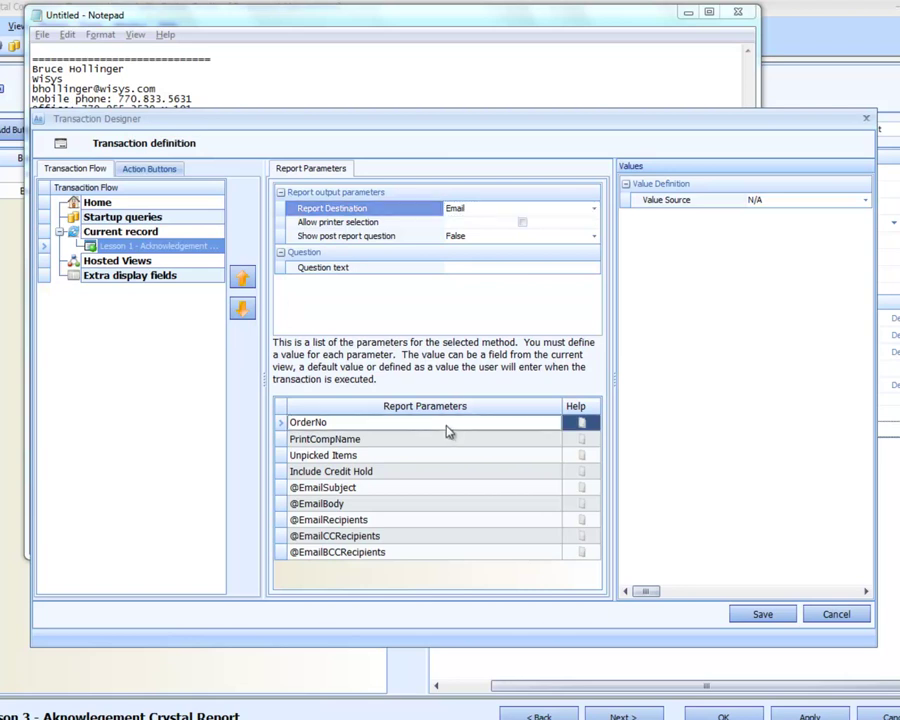
{"action": "left_click", "coordinate": [765, 203]}
{"action": "left_click", "coordinate": [765, 213]}
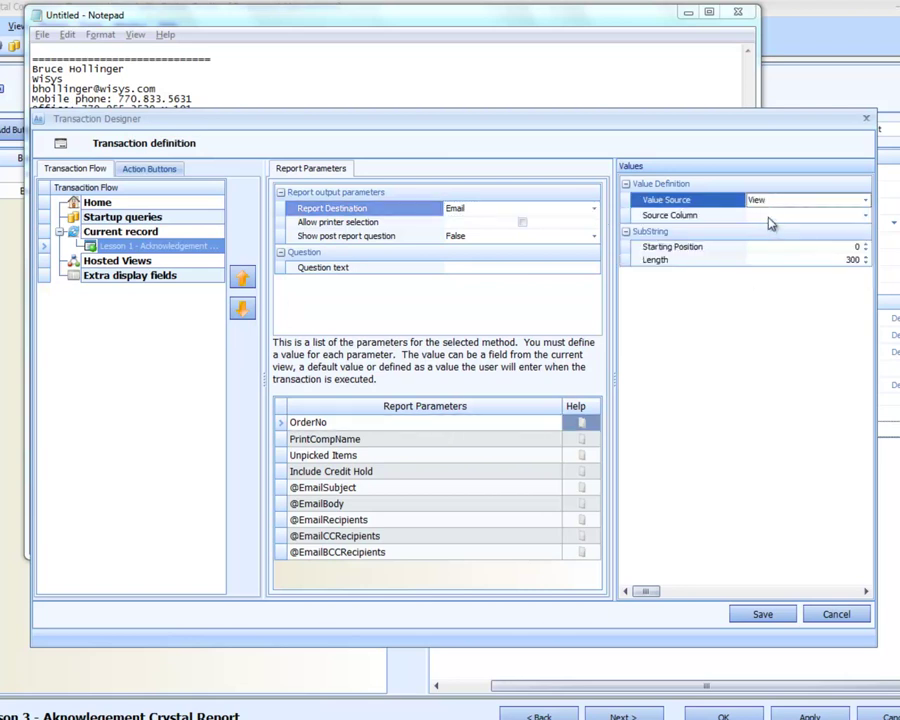
{"action": "left_click", "coordinate": [771, 217]}
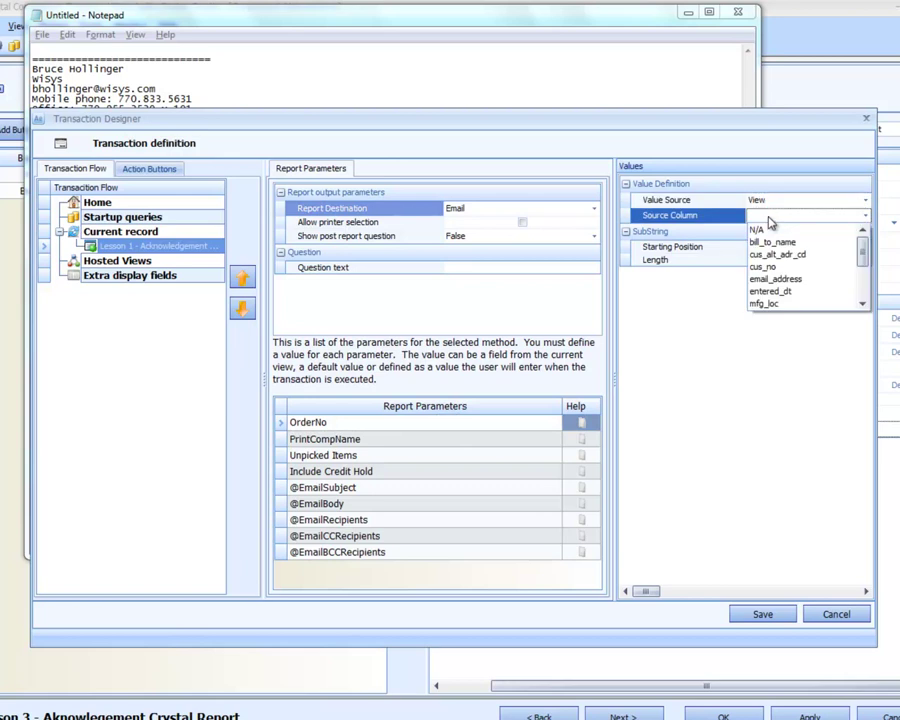
{"action": "type", "text": "ord_dt"}
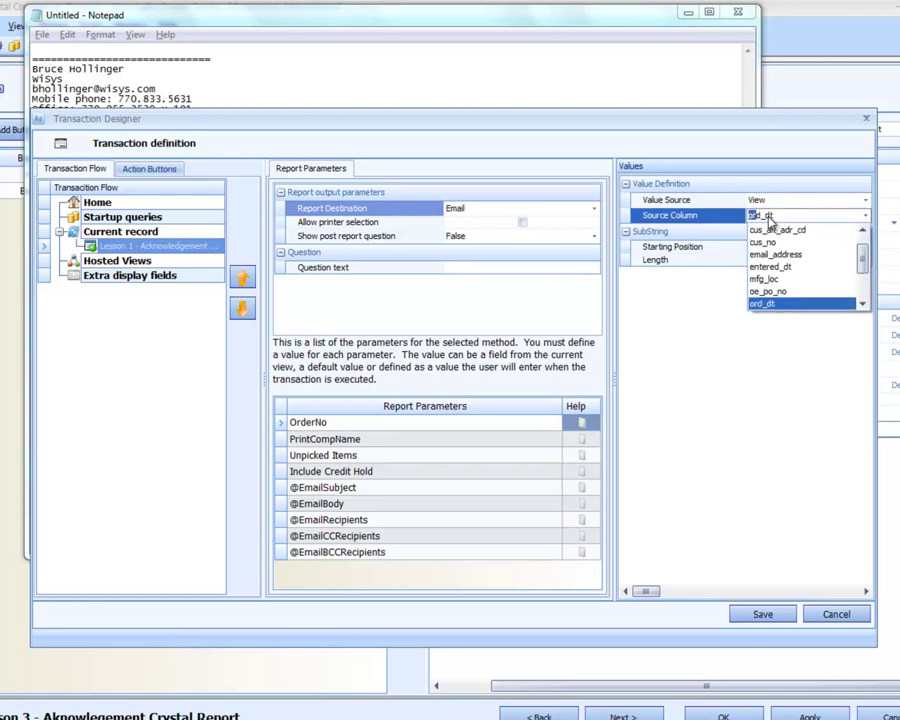
{"action": "key", "text": "Down"}
{"action": "key", "text": "Return"}
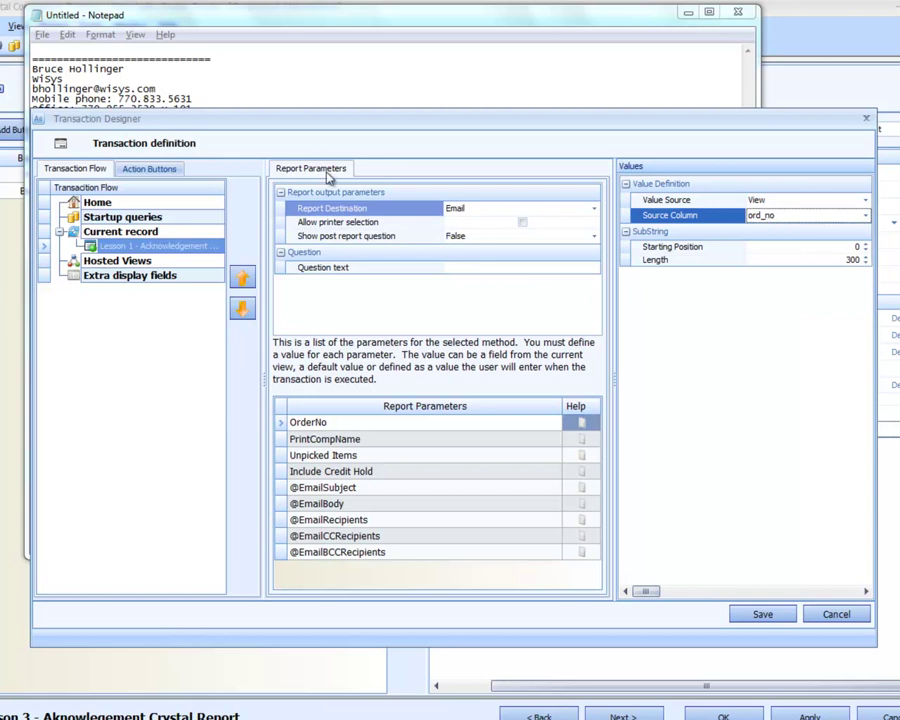
Give the PrintCompName report parameter a Default value source with the boolean value True
{"action": "left_click", "coordinate": [325, 441]}
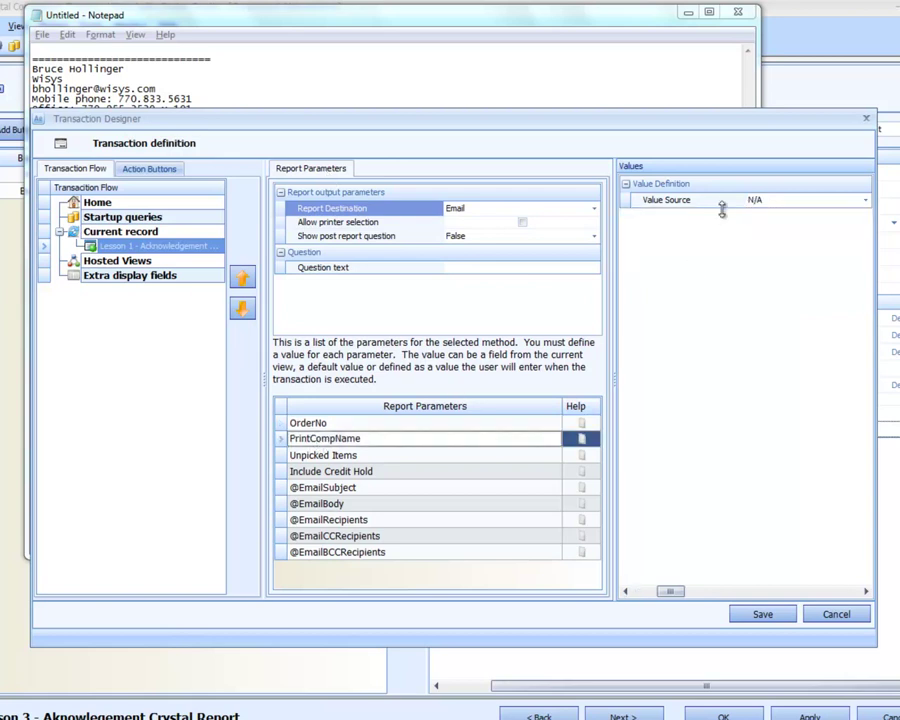
{"action": "left_click", "coordinate": [755, 205]}
{"action": "left_click", "coordinate": [764, 228]}
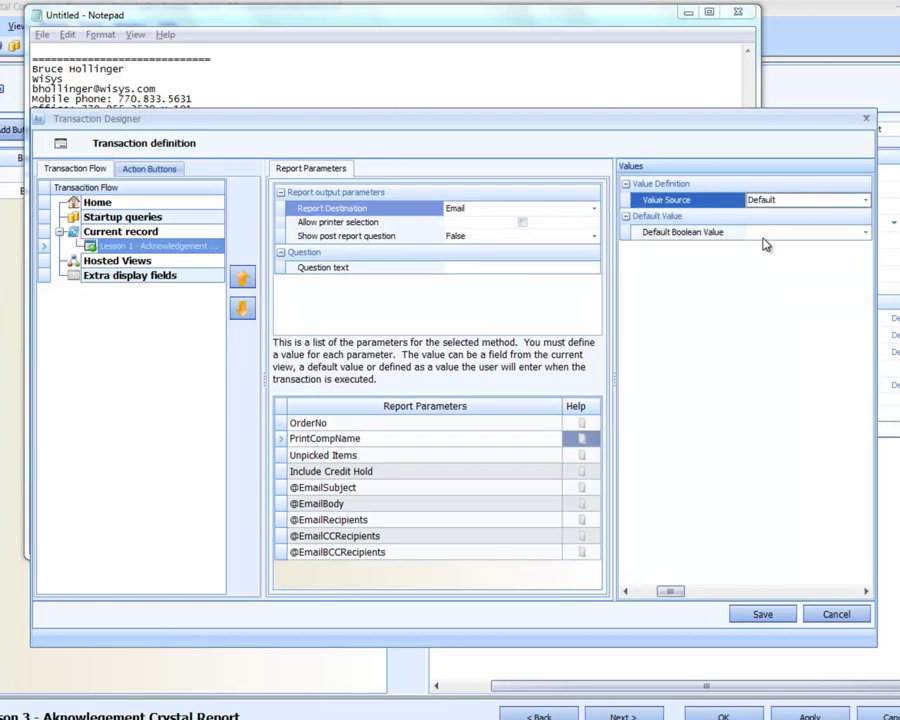
{"action": "left_click", "coordinate": [764, 233]}
{"action": "left_click", "coordinate": [758, 247]}
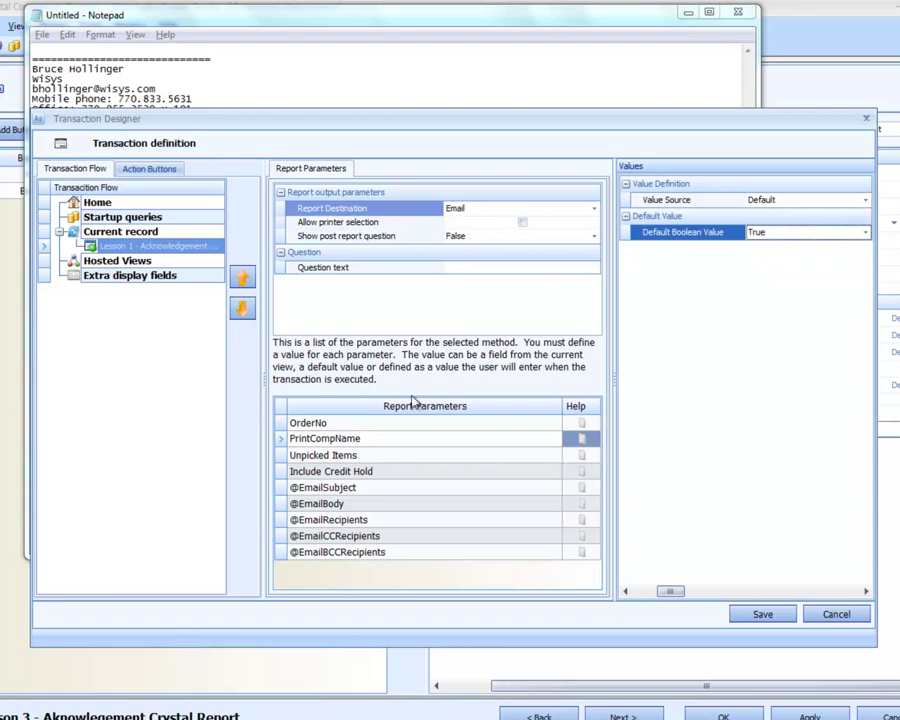
Give the Unpicked Items report parameter a Default value source with the boolean value True
{"action": "left_click", "coordinate": [380, 456]}
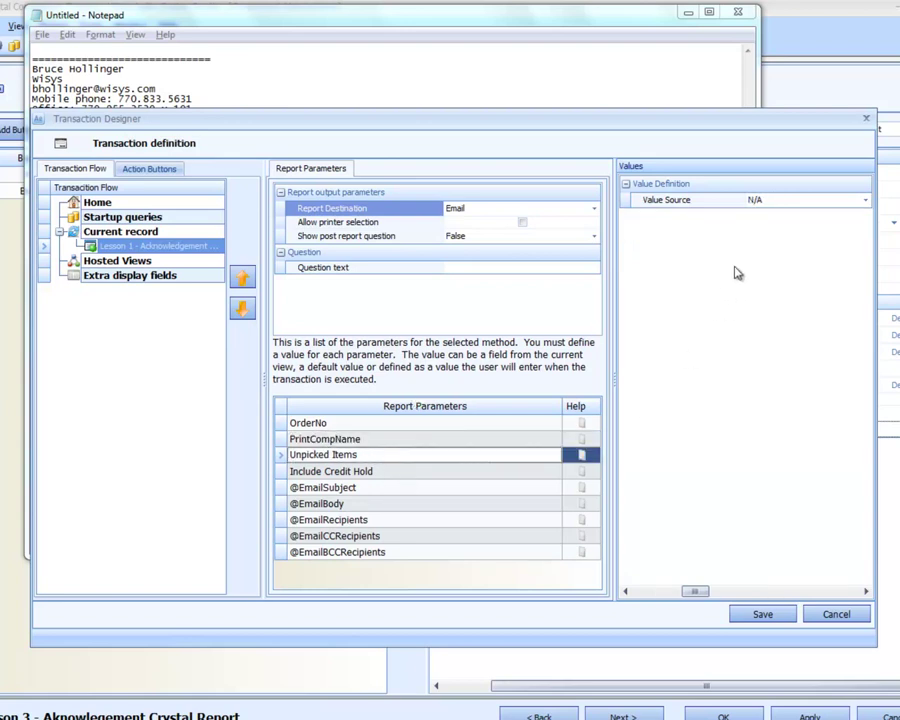
{"action": "left_click", "coordinate": [770, 202]}
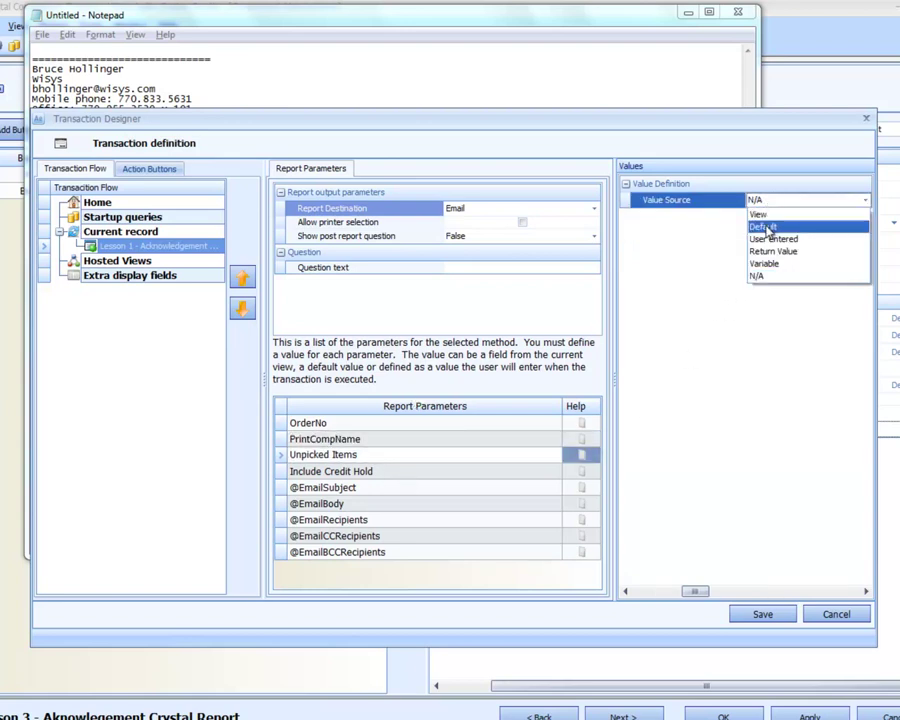
{"action": "left_click", "coordinate": [770, 226]}
{"action": "left_click", "coordinate": [760, 233]}
{"action": "left_click", "coordinate": [755, 246]}
Give the Include Credit Hold report parameter a Default value source with the boolean value True
{"action": "left_click", "coordinate": [392, 471]}
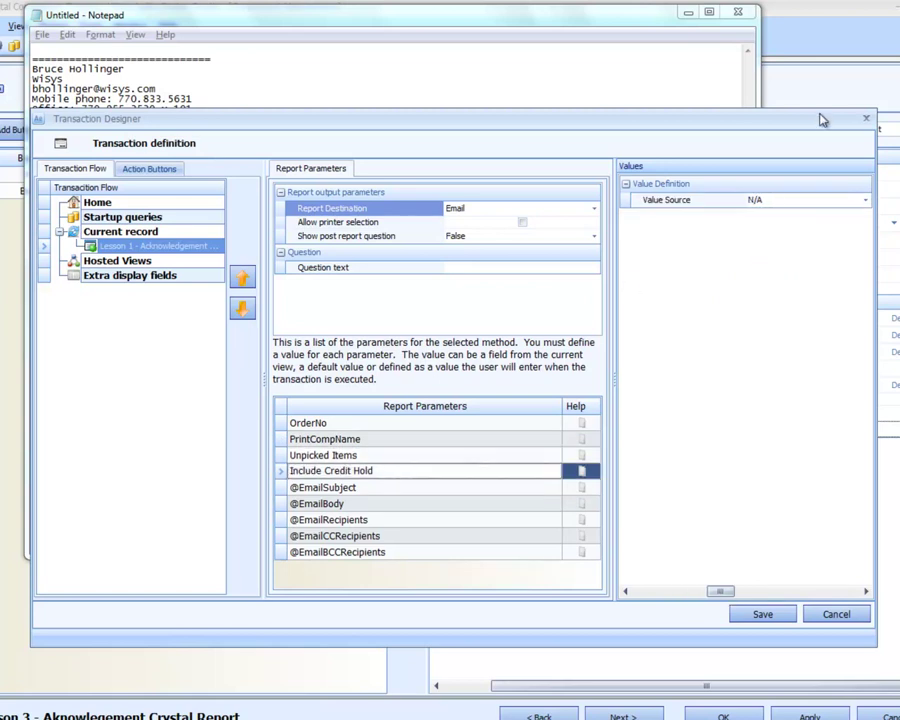
{"action": "left_click", "coordinate": [786, 200]}
{"action": "left_click", "coordinate": [766, 226]}
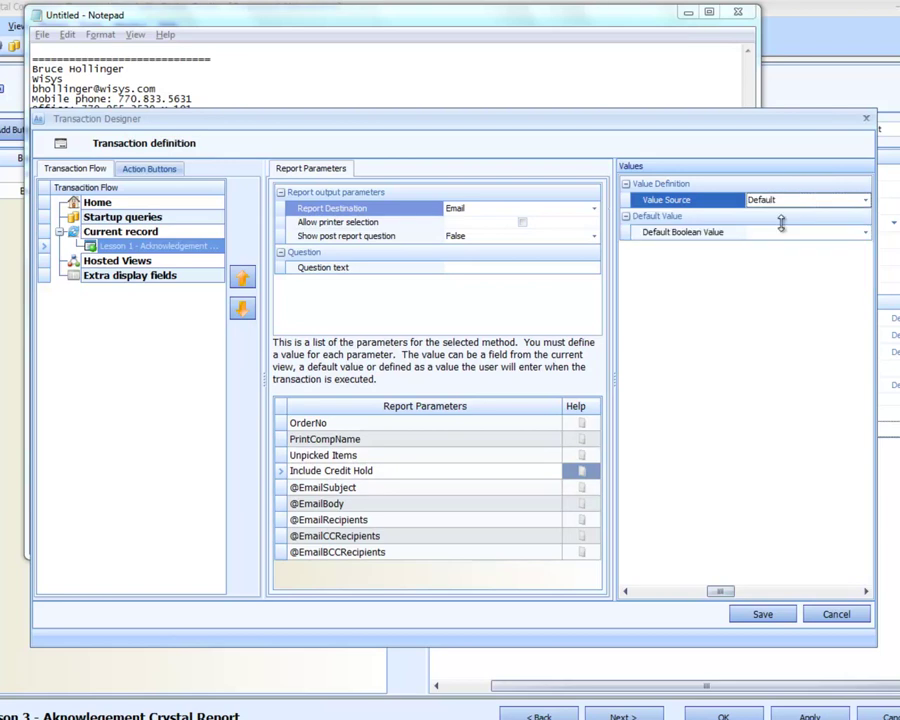
{"action": "left_click", "coordinate": [782, 238]}
{"action": "left_click", "coordinate": [762, 245]}
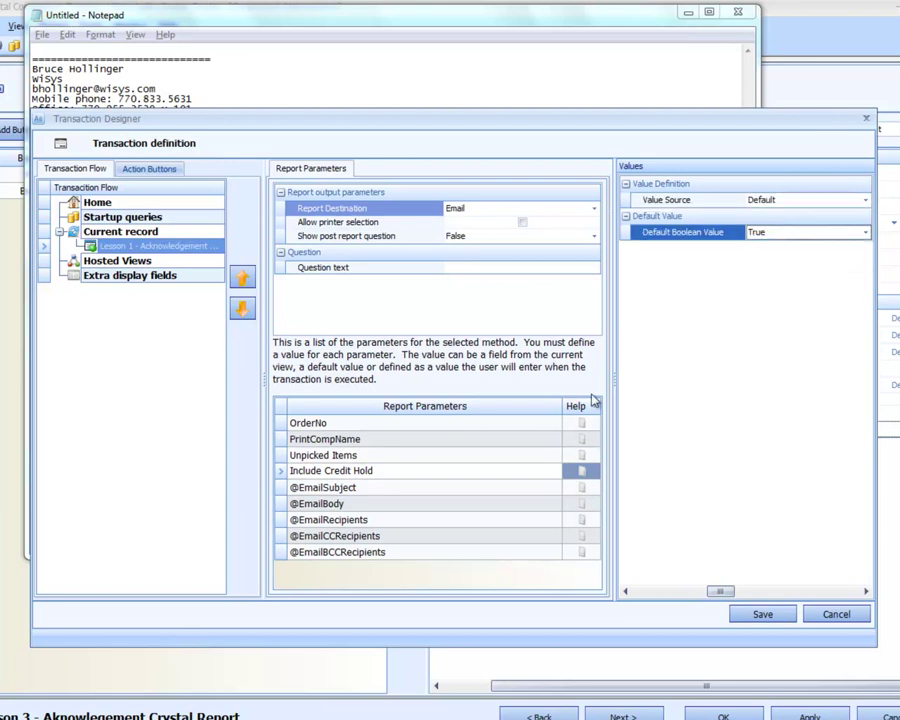
{"action": "left_click", "coordinate": [389, 490]}
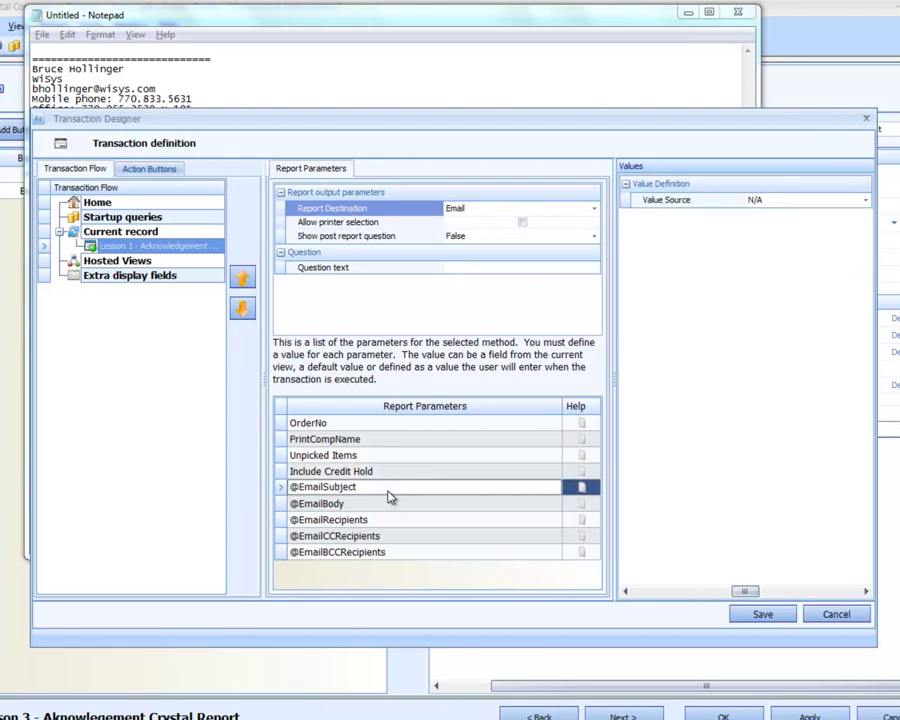
{"action": "left_click", "coordinate": [832, 203]}
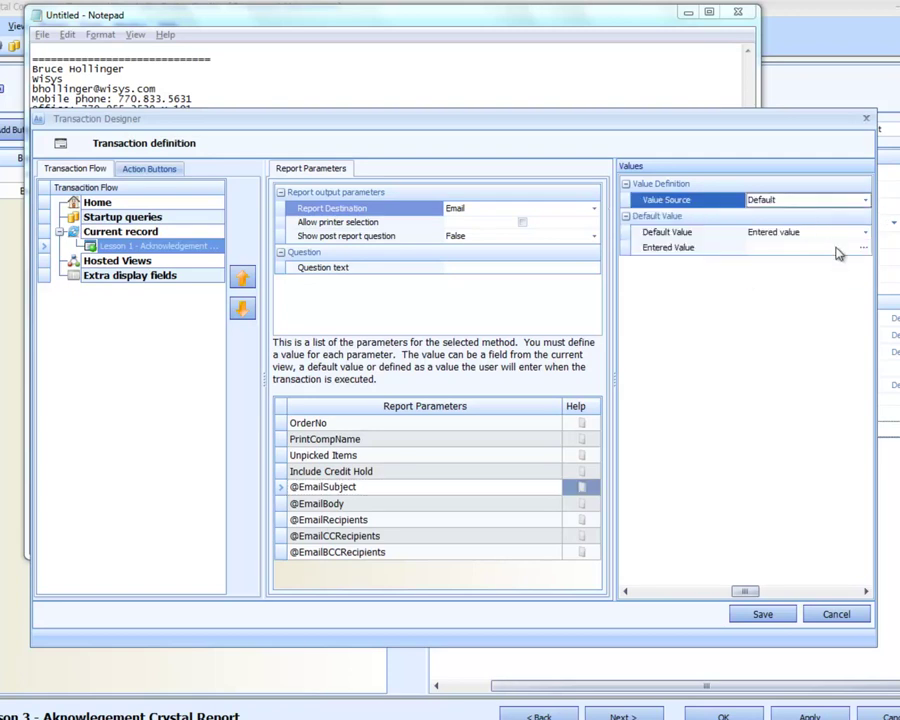
{"action": "left_click", "coordinate": [862, 249]}
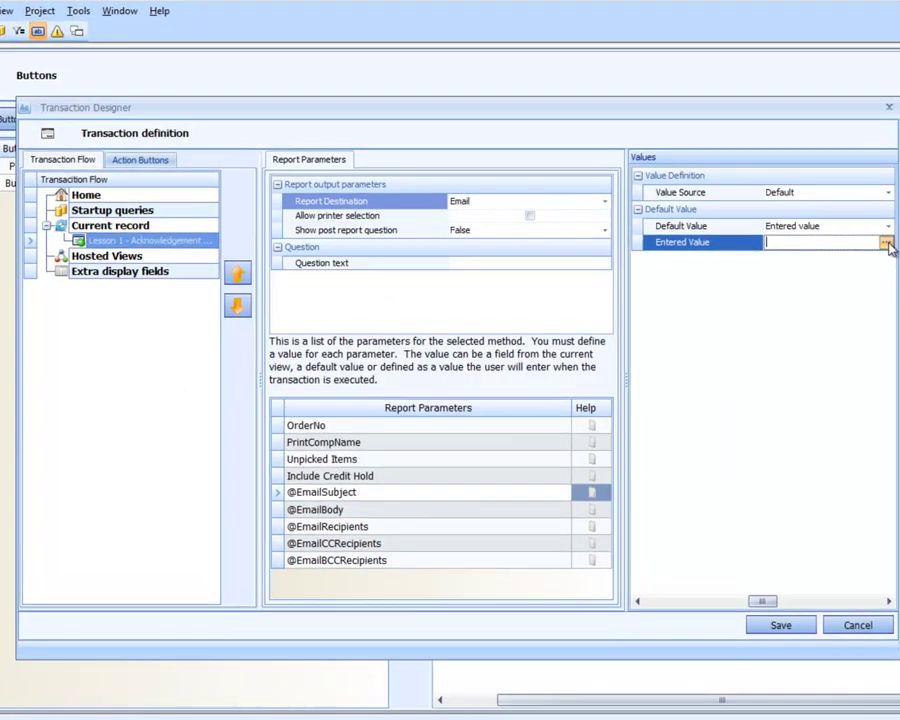
{"action": "left_click", "coordinate": [862, 248]}
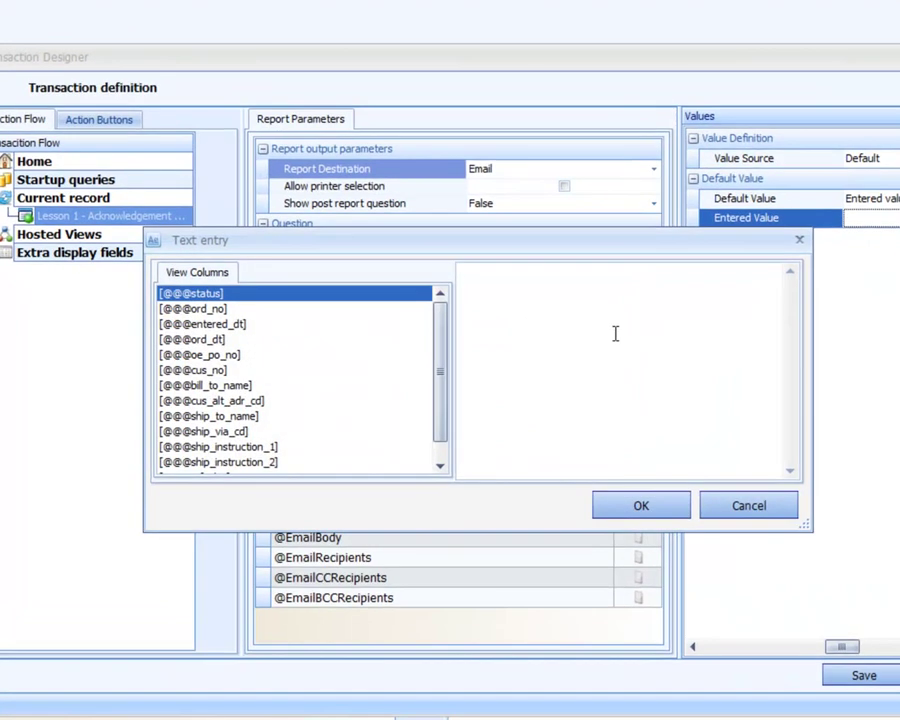
{"action": "type", "text": "Your Order No"}
{"action": "double_click", "coordinate": [232, 313]}
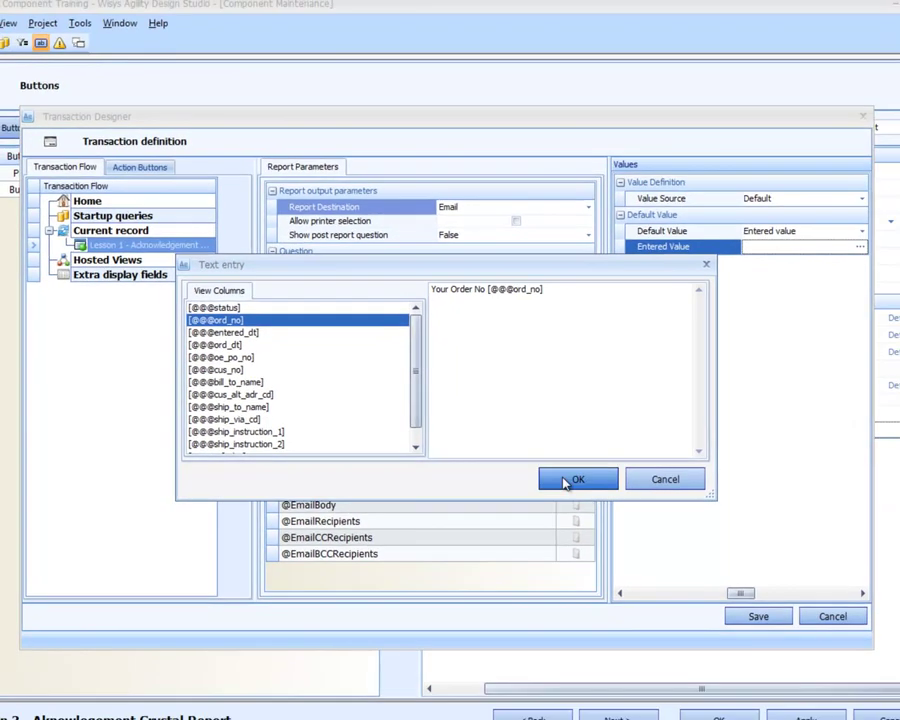
{"action": "left_click", "coordinate": [641, 505]}
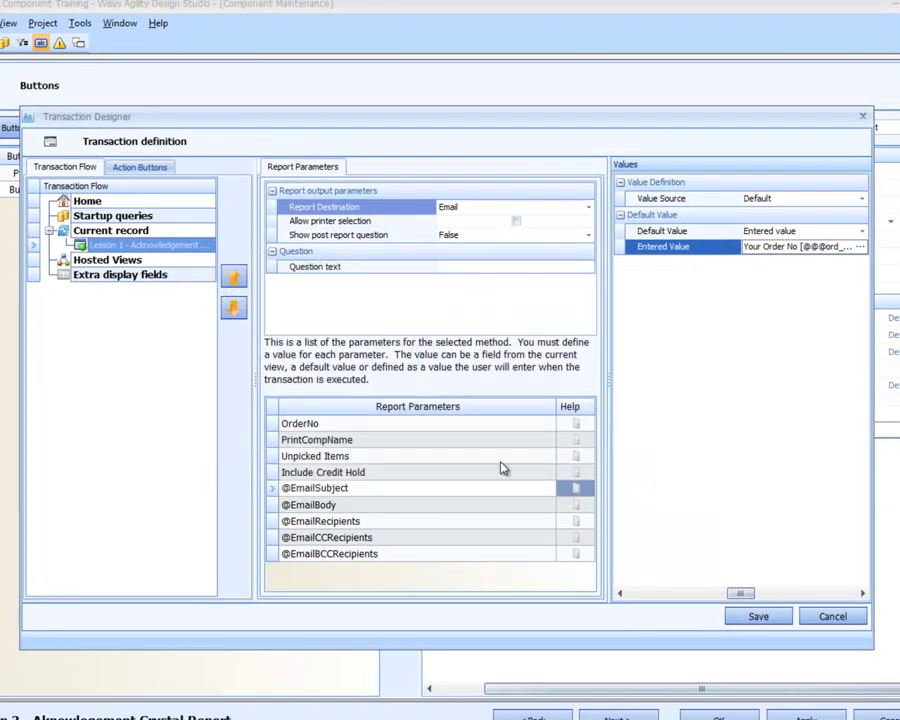
{"action": "left_click", "coordinate": [396, 508]}
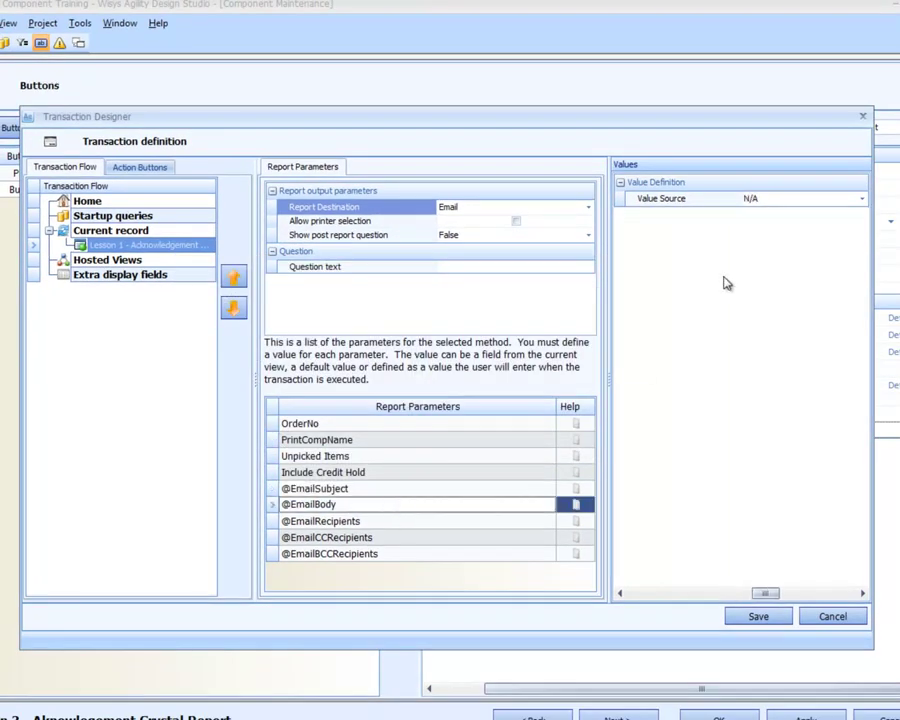
{"action": "left_click", "coordinate": [840, 199]}
{"action": "left_click", "coordinate": [801, 228]}
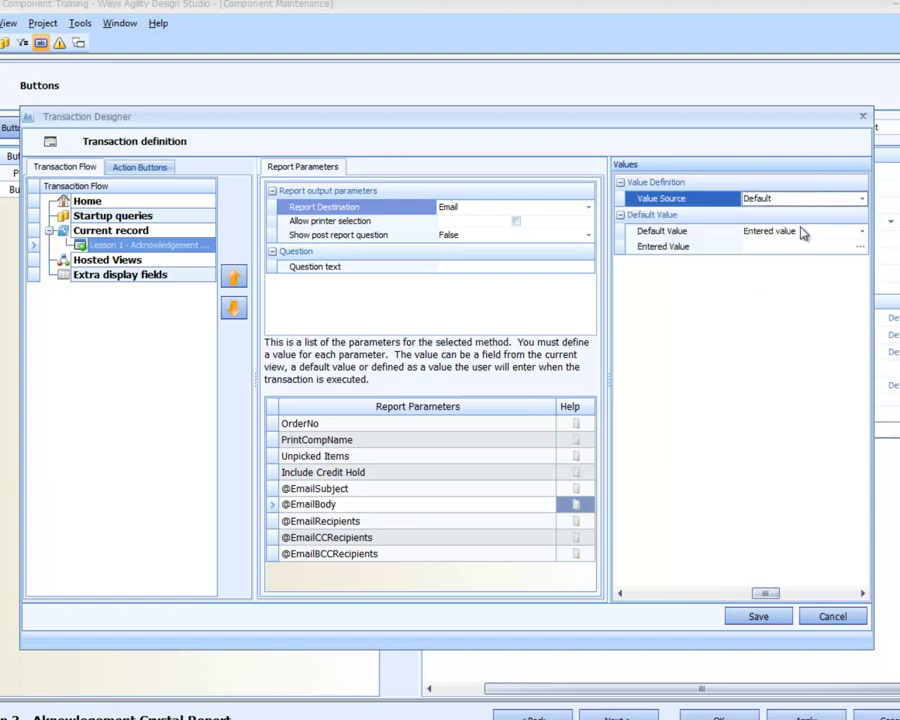
{"action": "left_click", "coordinate": [859, 249]}
{"action": "left_click", "coordinate": [859, 249]}
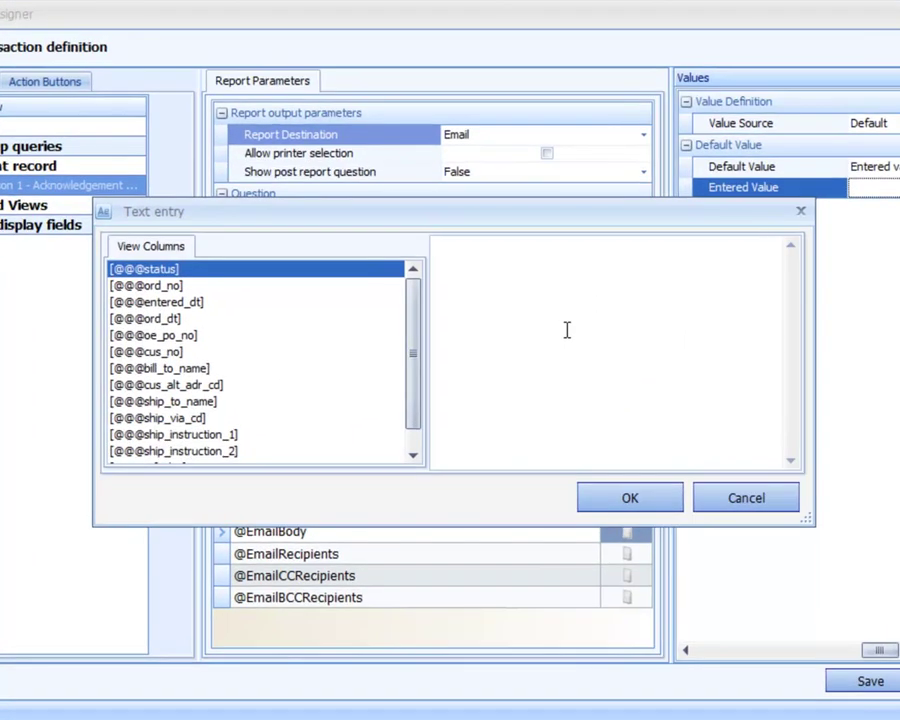
{"action": "type", "text": "Thank you for you"}
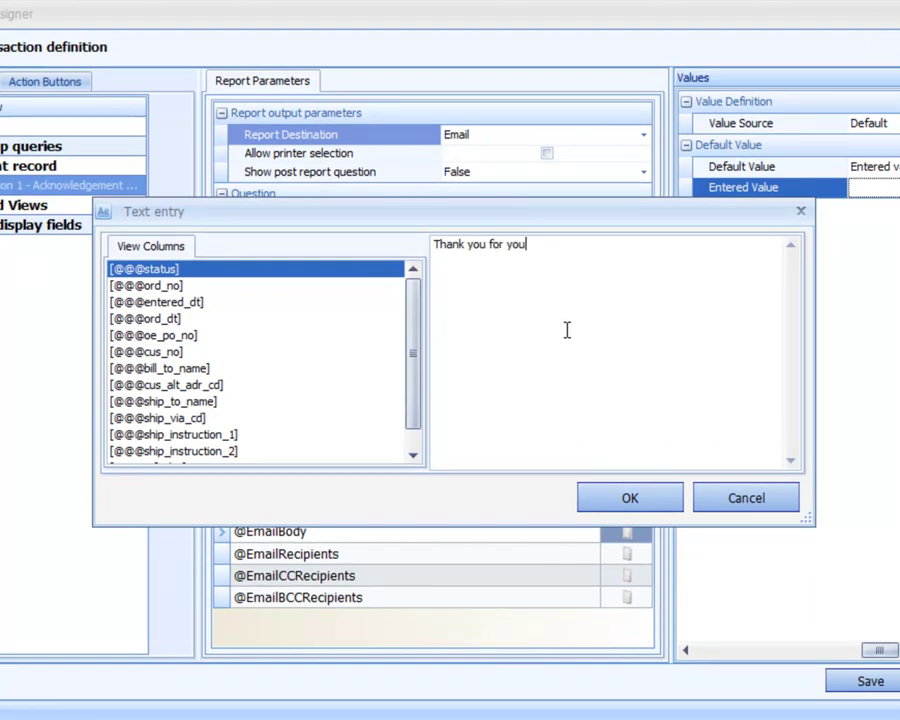
{"action": "type", "text": "r Order"}
{"action": "double_click", "coordinate": [118, 288]}
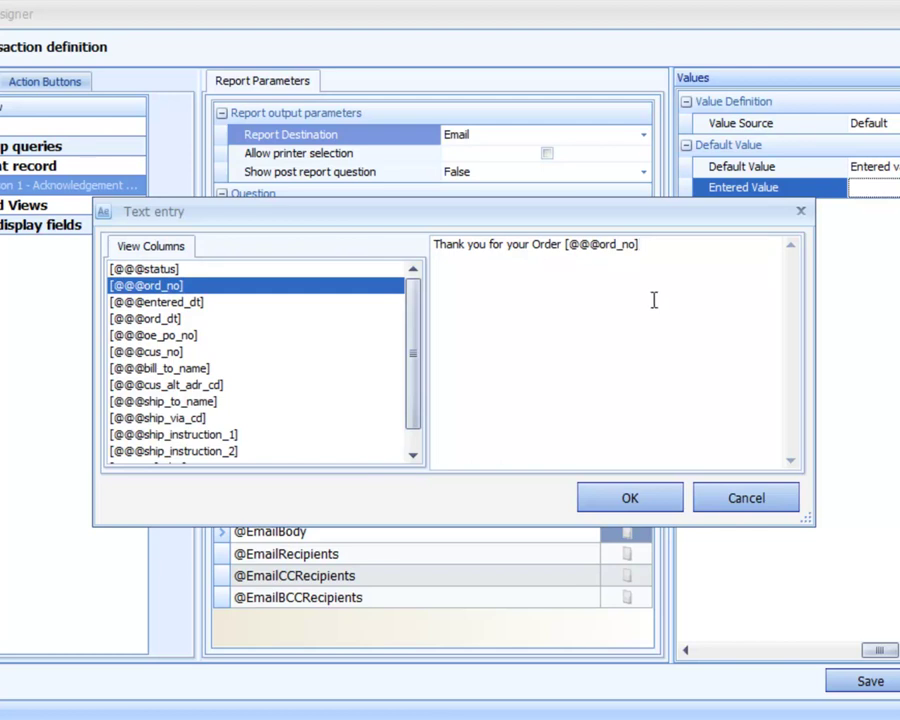
{"action": "type", "text": "which was entered"}
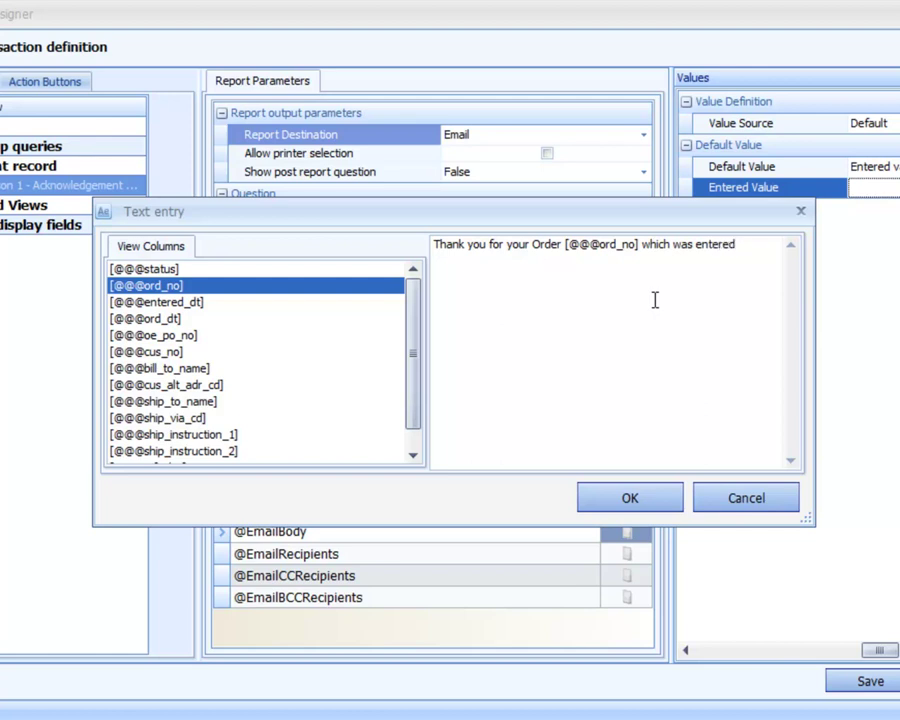
{"action": "double_click", "coordinate": [193, 306]}
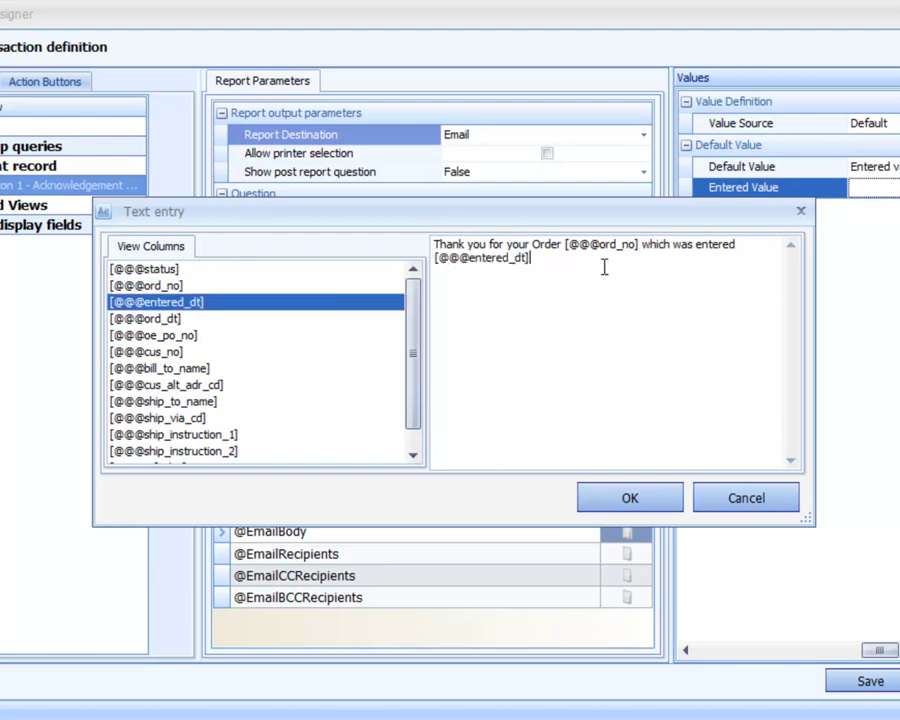
{"action": "type", "text": "and we are in the process of"}
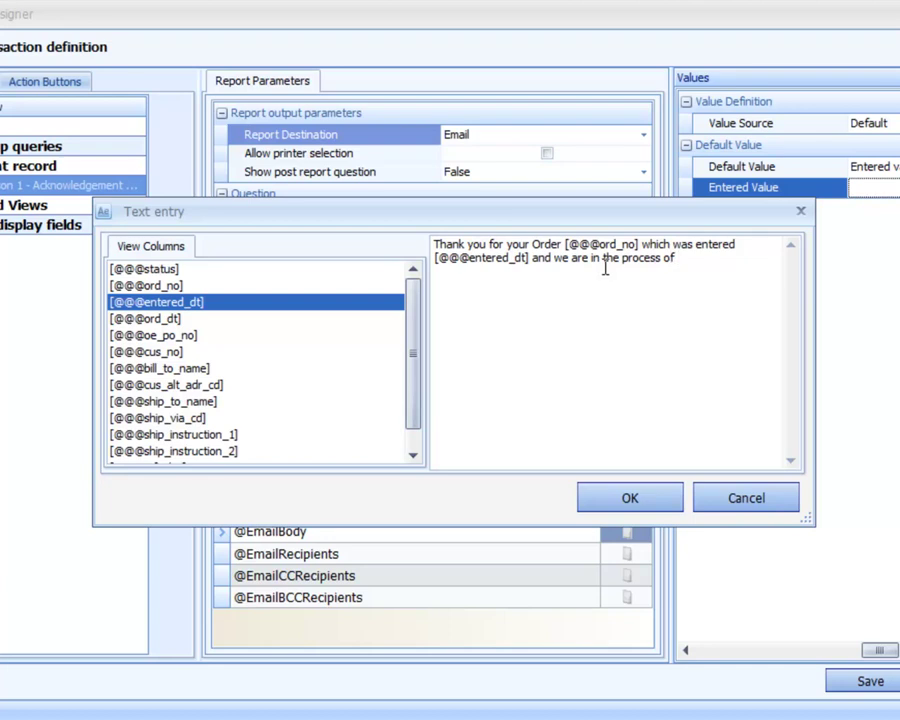
{"action": "type", "text": " shipping. WE have"}
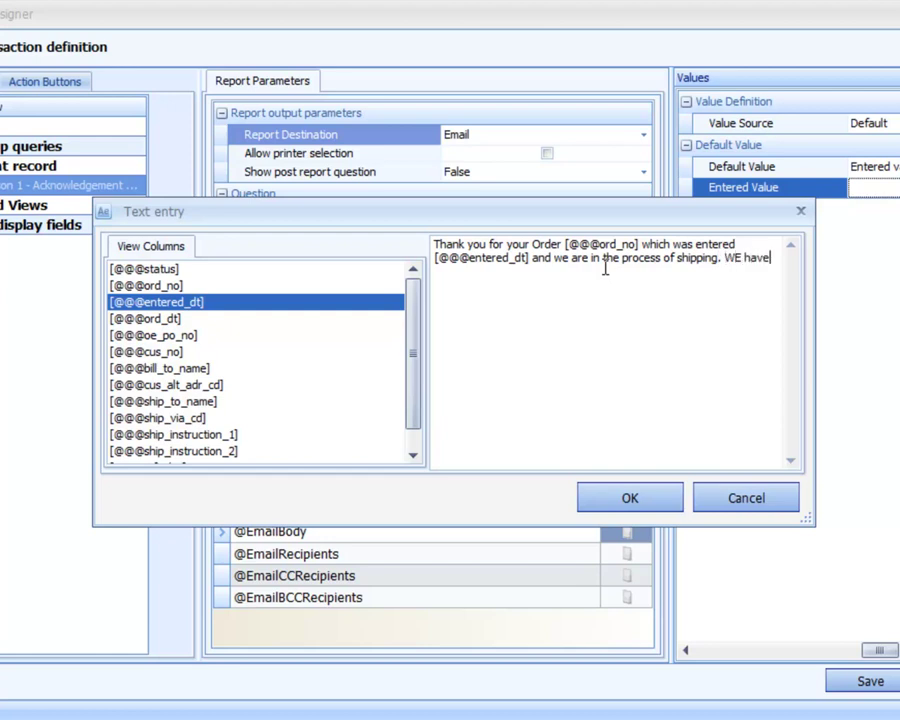
Add the sentence "We have attached our acknowledgement for your verification" to the e-mail body, correcting the capitalisation of "We"
{"action": "key", "text": "BackSpace"}
{"action": "key", "text": "BackSpace"}
{"action": "key", "text": "BackSpace"}
{"action": "key", "text": "BackSpace"}
{"action": "key", "text": "BackSpace"}
{"action": "type", "text": "e have"}
{"action": "type", "text": " attached "}
{"action": "type", "text": "our"}
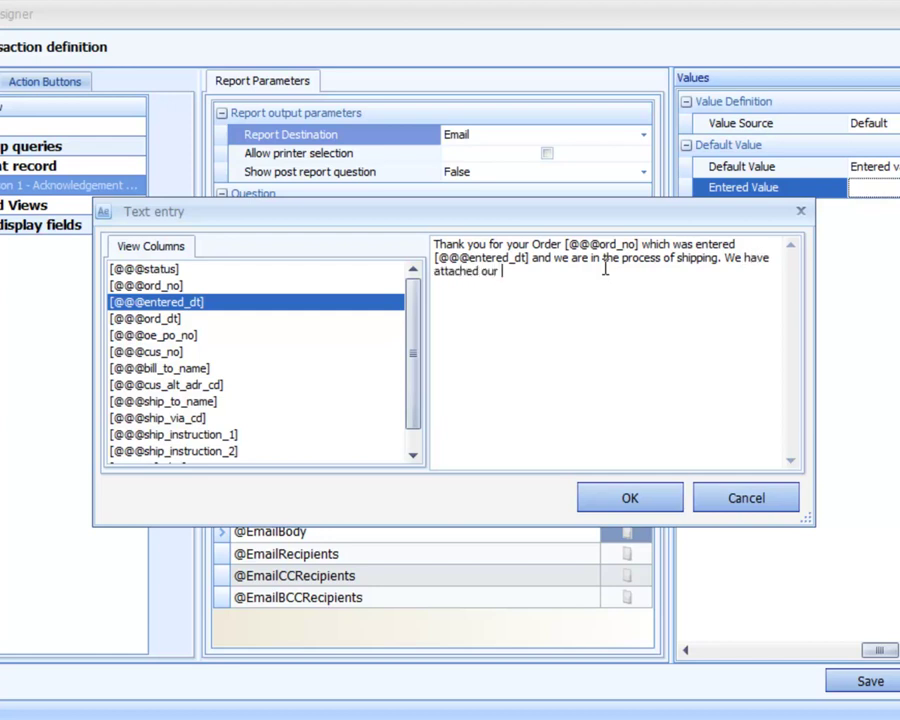
{"action": "type", "text": " acknowledgement"}
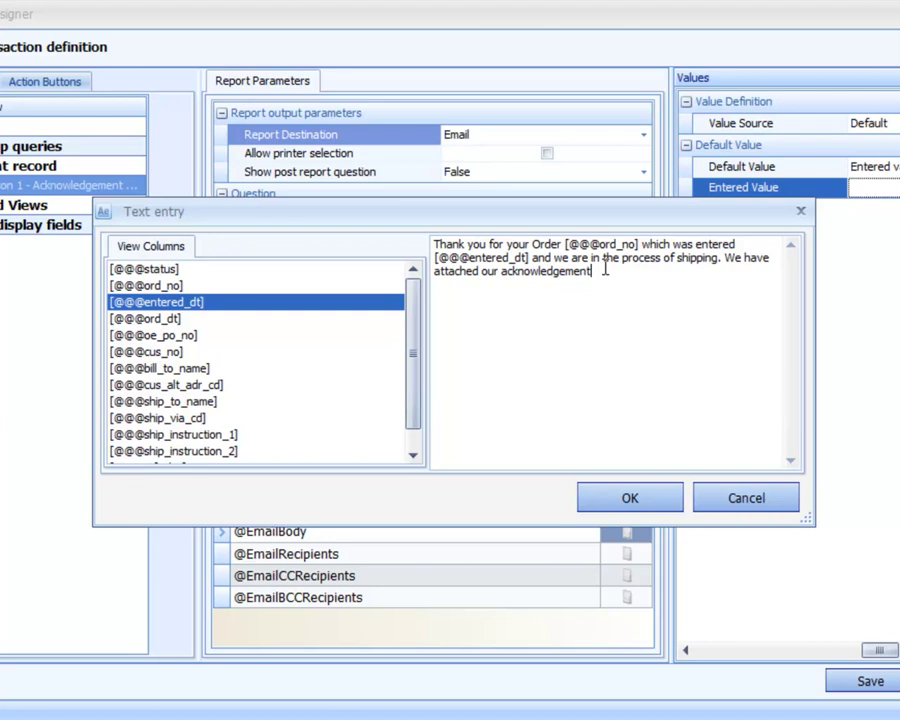
{"action": "type", "text": " for your verification"}
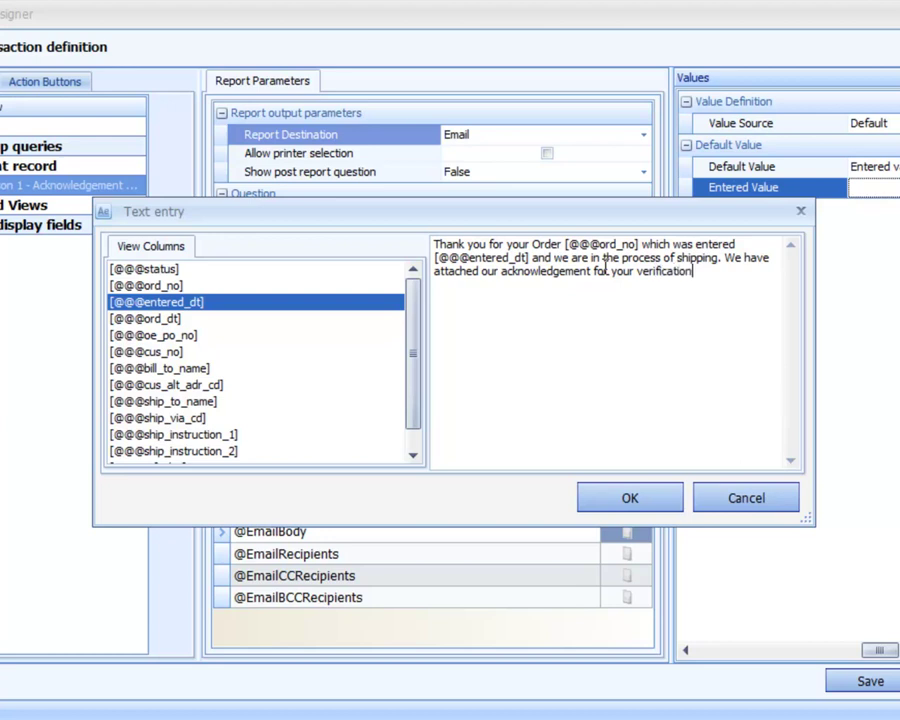
{"action": "type", "text": ". Your PO"}
{"action": "double_click", "coordinate": [150, 335]}
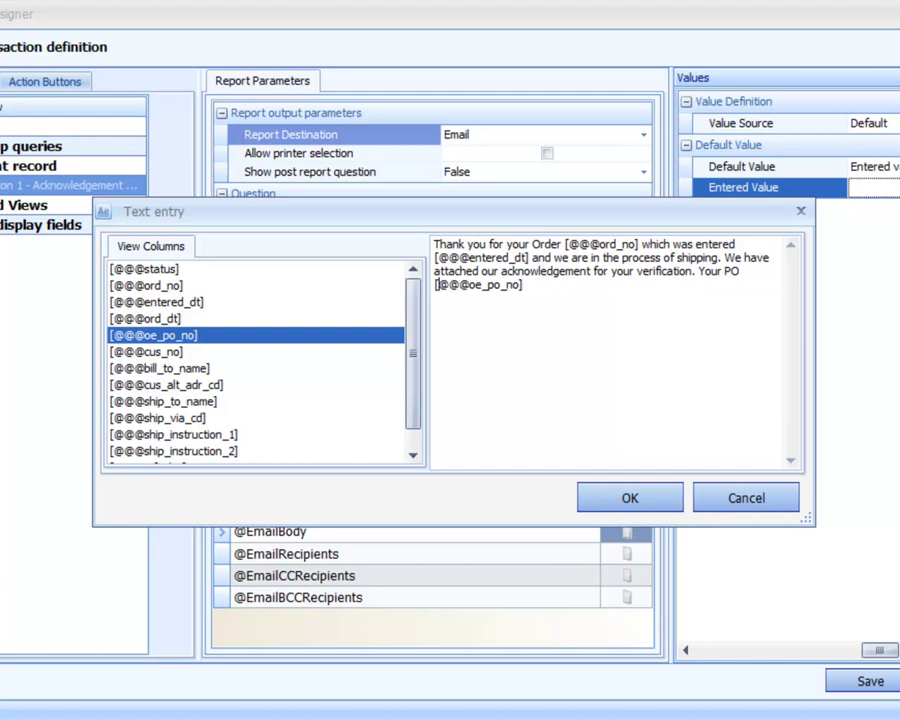
{"action": "type", "text": "was"}
{"action": "type", "text": " [@@@oe_po_no]. Thank "}
{"action": "type", "text": "you for you"}
{"action": "type", "text": "r order."}
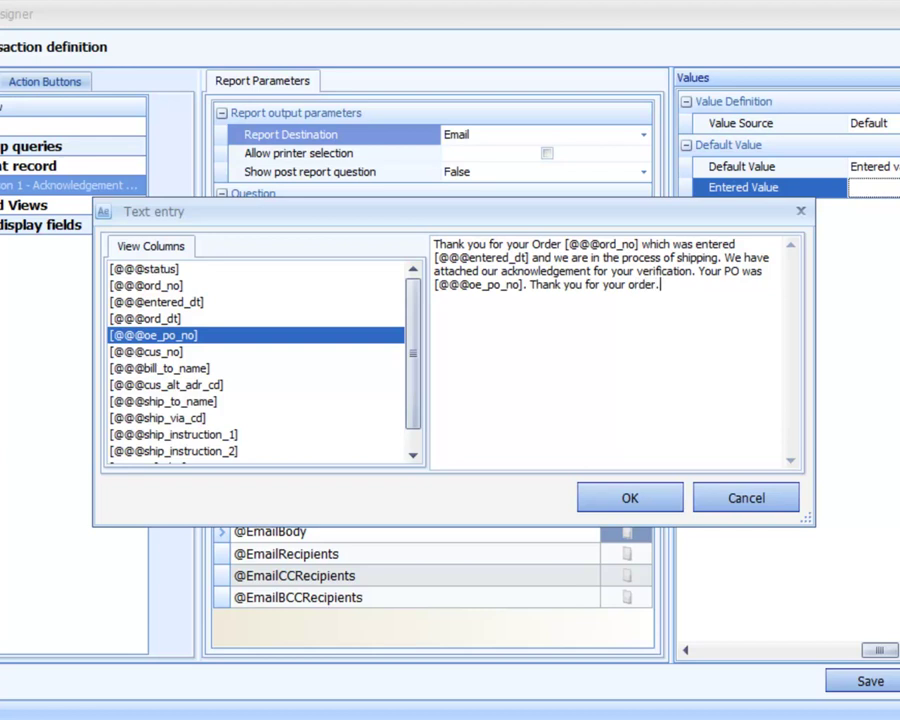
Paste the copied contact signature block below the message, remove the extra blank line, and accept the e-mail body text
{"action": "key", "text": "Return"}
{"action": "key", "text": "ctrl+v"}
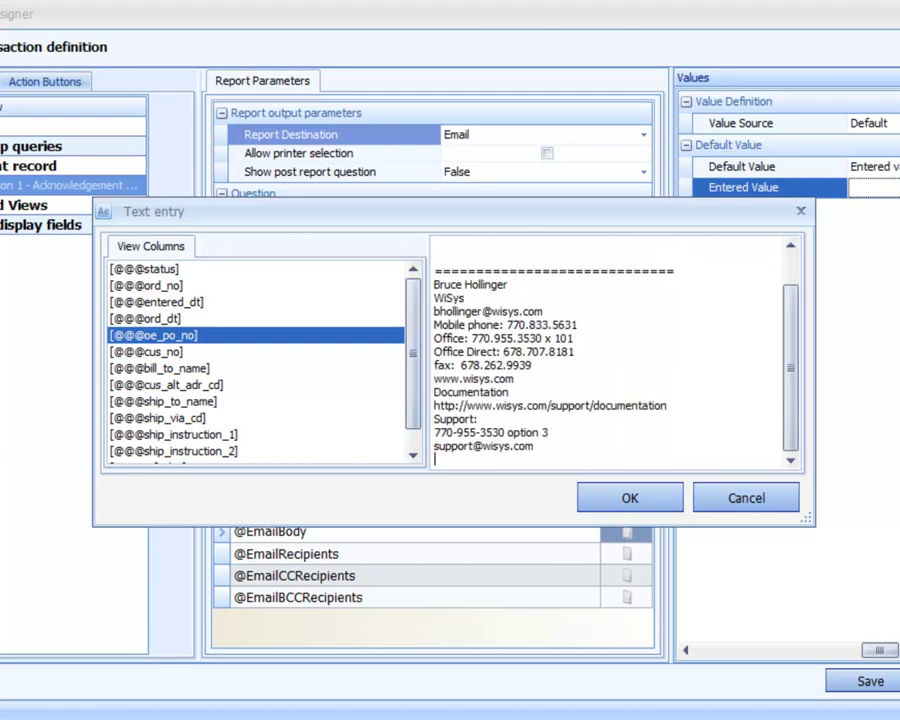
{"action": "key", "text": "ctrl+Home"}
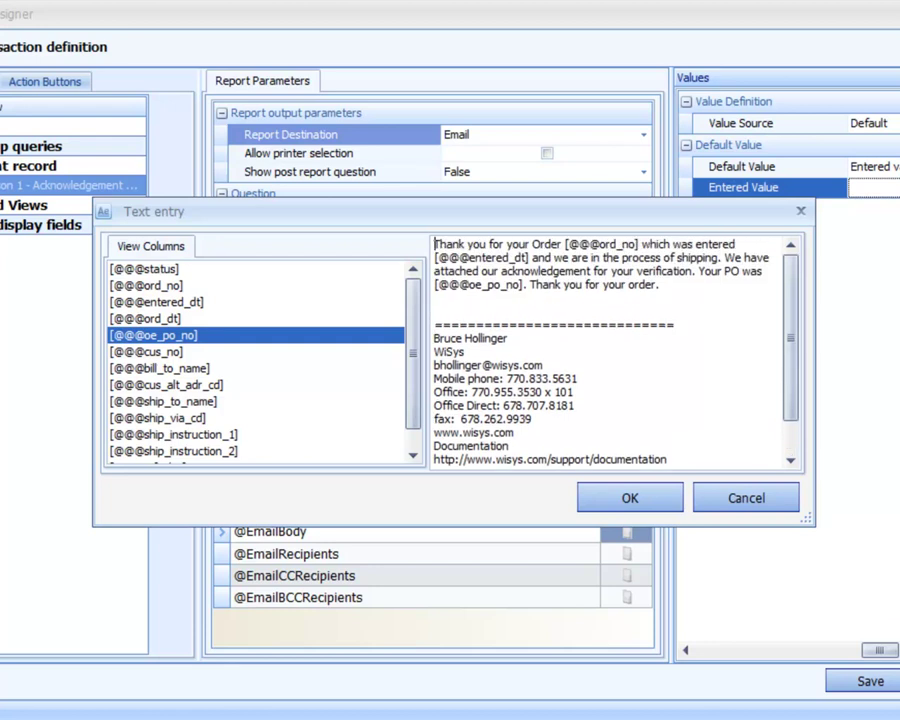
{"action": "key", "text": "BackSpace"}
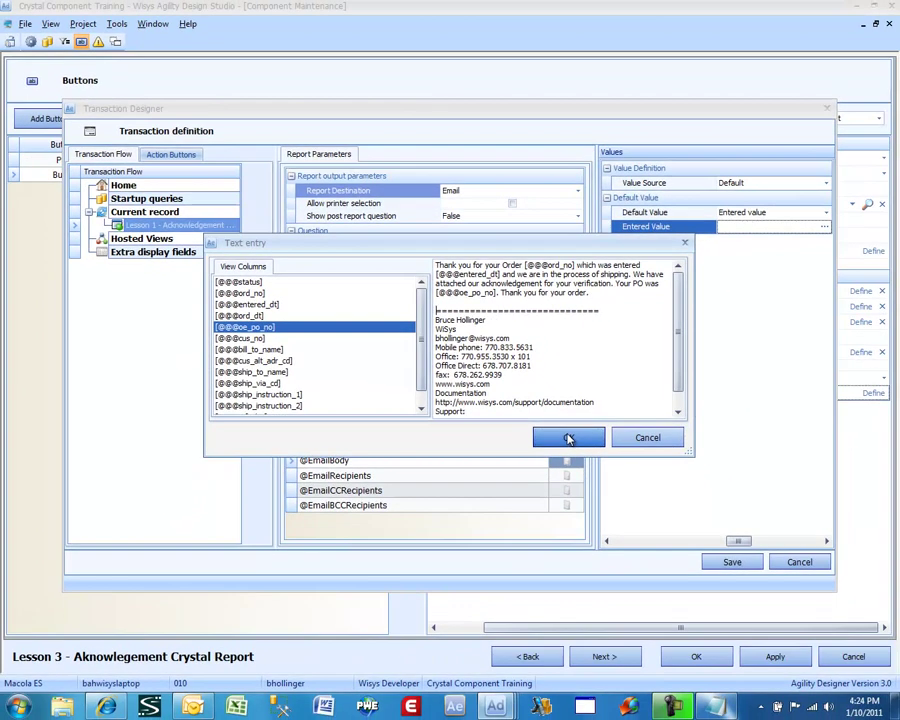
{"action": "left_click", "coordinate": [628, 497]}
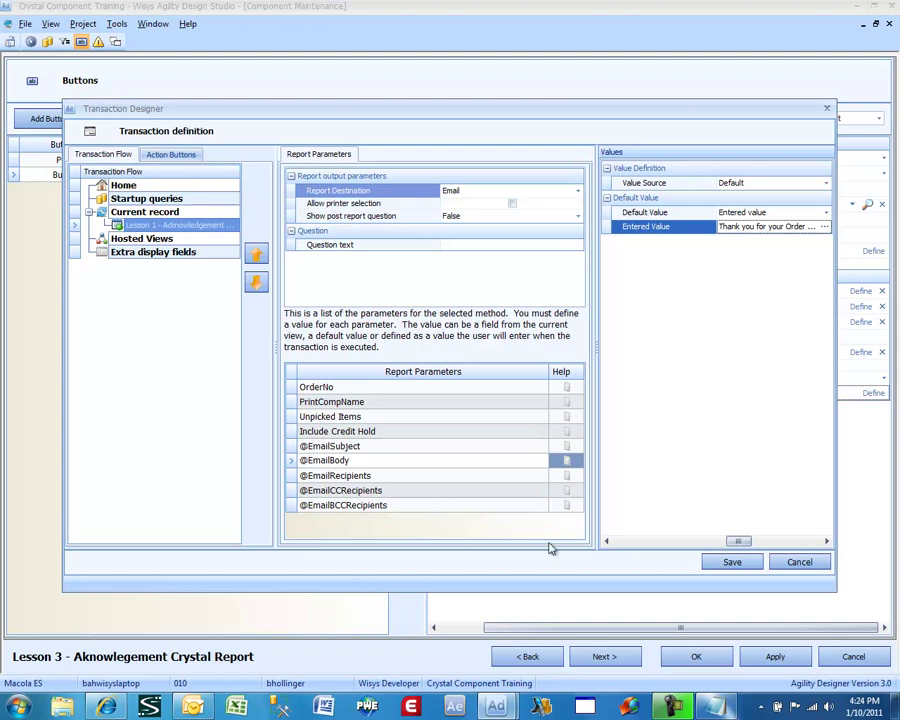
Save the e-mail button's transaction definition and the component, and run the Lesson 3 acknowledgement grid
{"action": "left_click", "coordinate": [732, 564]}
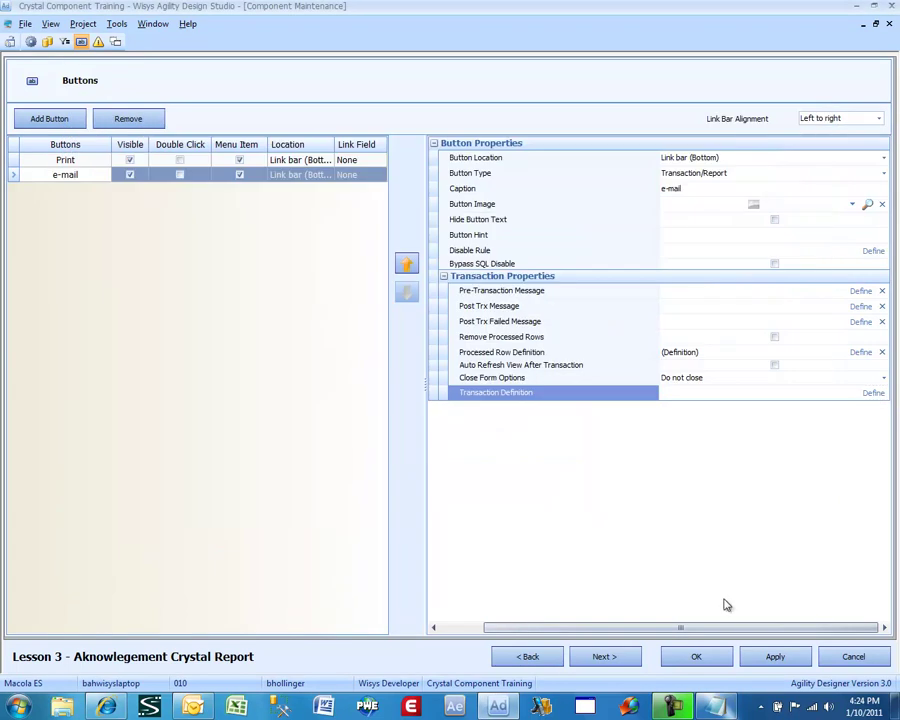
{"action": "left_click", "coordinate": [706, 656]}
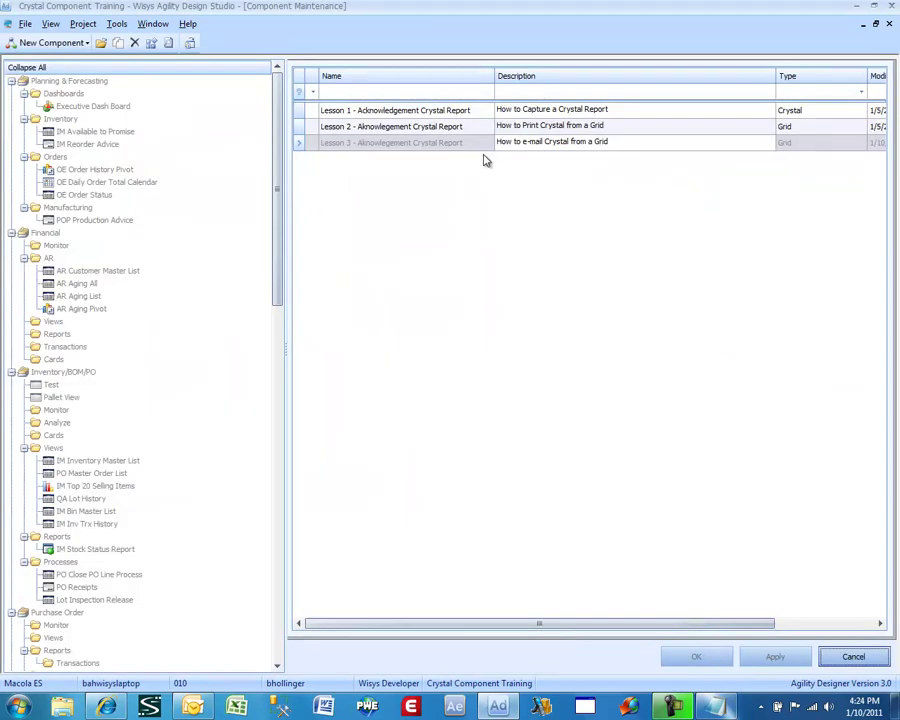
{"action": "right_click", "coordinate": [422, 147]}
{"action": "left_click", "coordinate": [424, 148]}
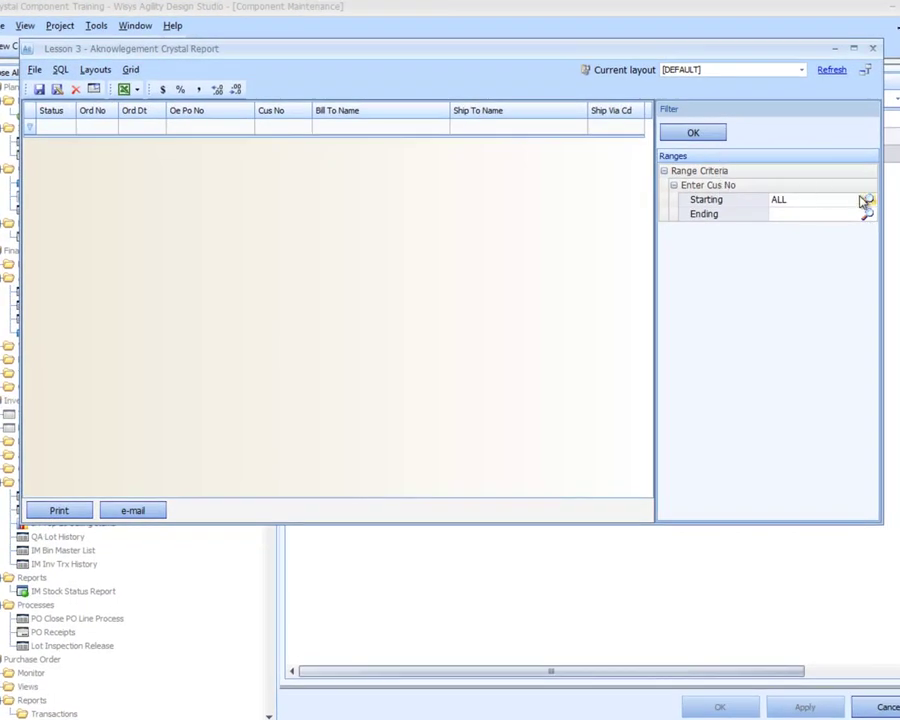
Filter the grid's orders using the Outdoor Adventure Outlet customer as the starting customer number
{"action": "left_click", "coordinate": [865, 200]}
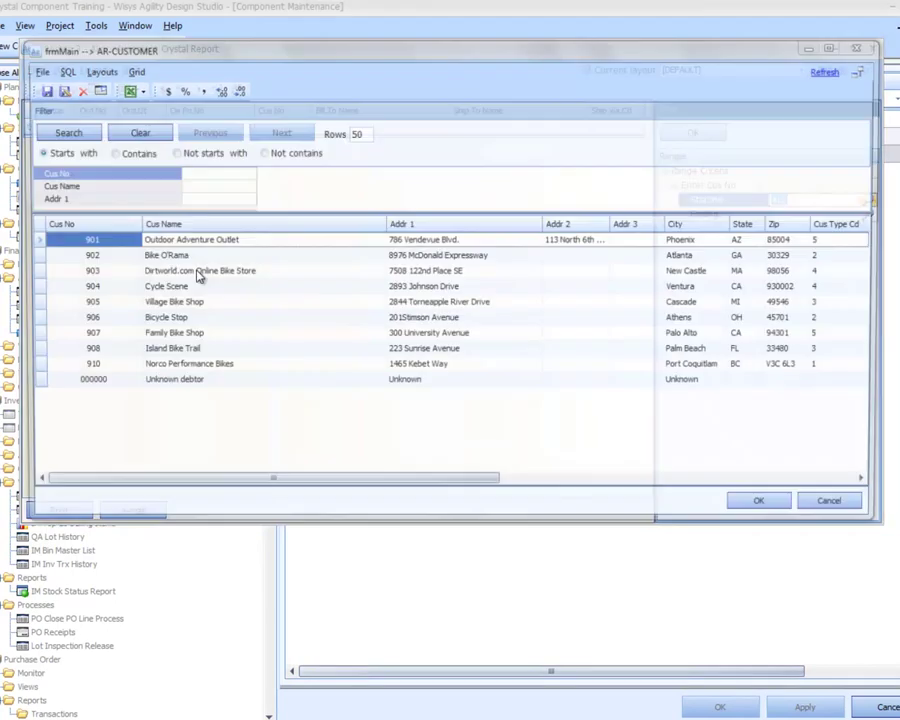
{"action": "double_click", "coordinate": [118, 241]}
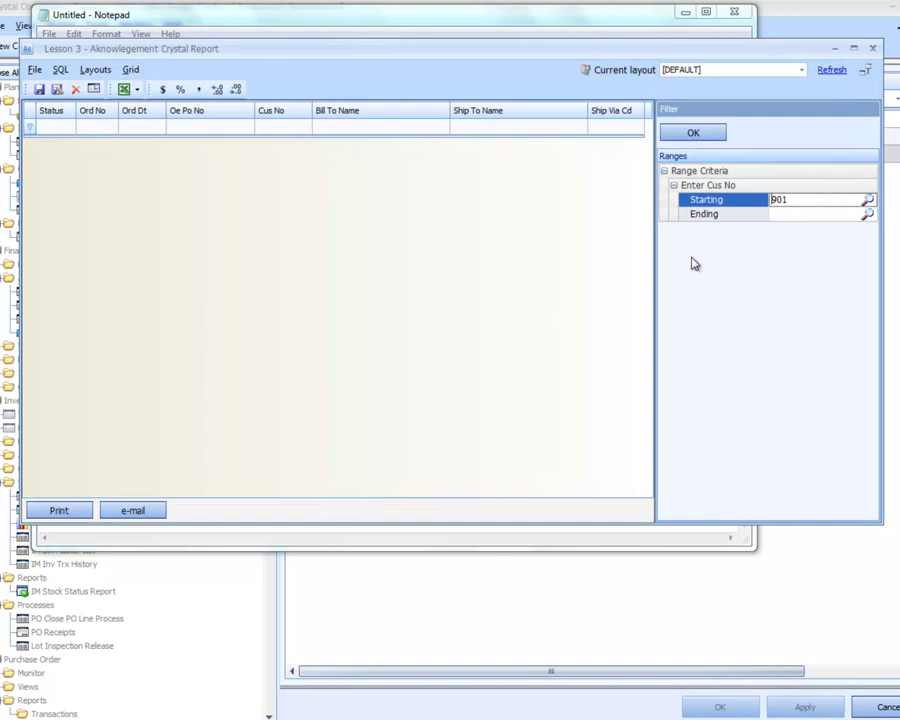
{"action": "key", "text": "Tab"}
{"action": "key", "text": "shift+Tab"}
{"action": "left_click", "coordinate": [705, 136]}
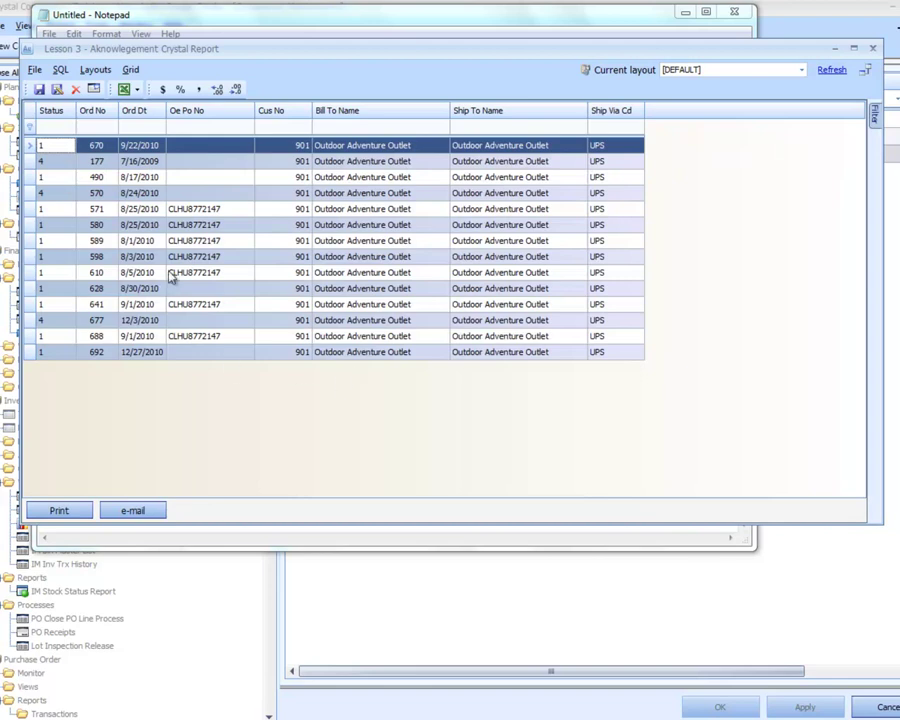
Try to e-mail the acknowledgement report for the order dated 8/17/2010, and close the grid to return to the component list
{"action": "left_click", "coordinate": [123, 180]}
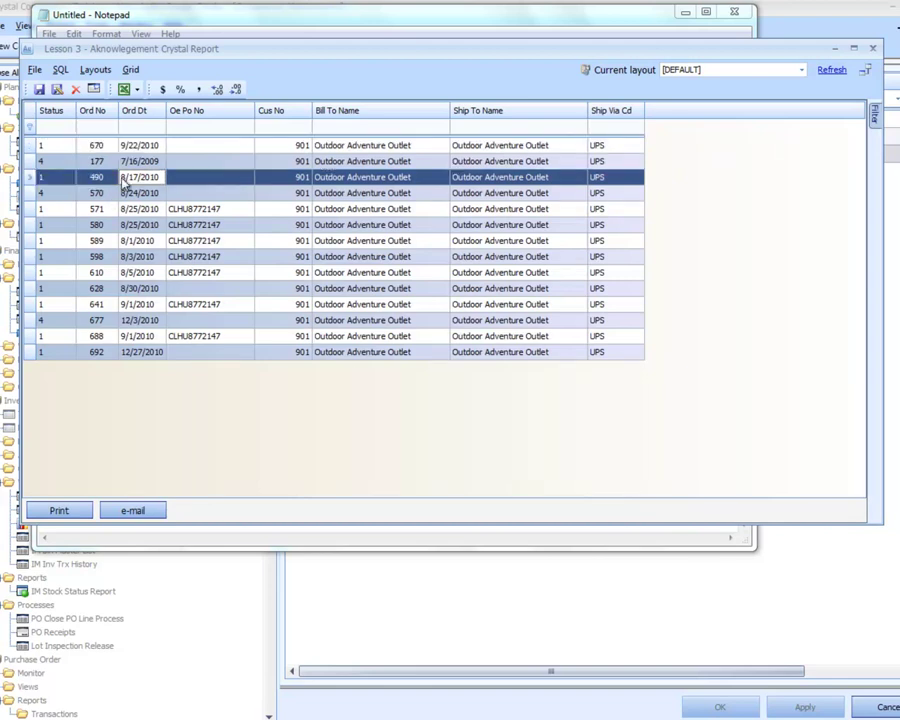
{"action": "right_click", "coordinate": [123, 180]}
{"action": "left_click", "coordinate": [147, 202]}
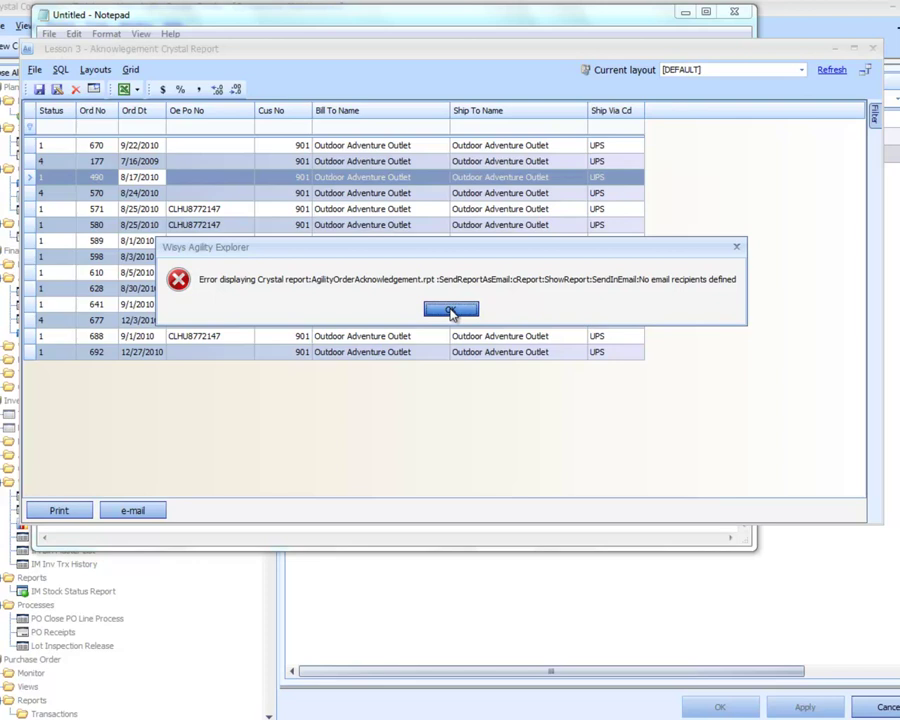
{"action": "left_click", "coordinate": [451, 312]}
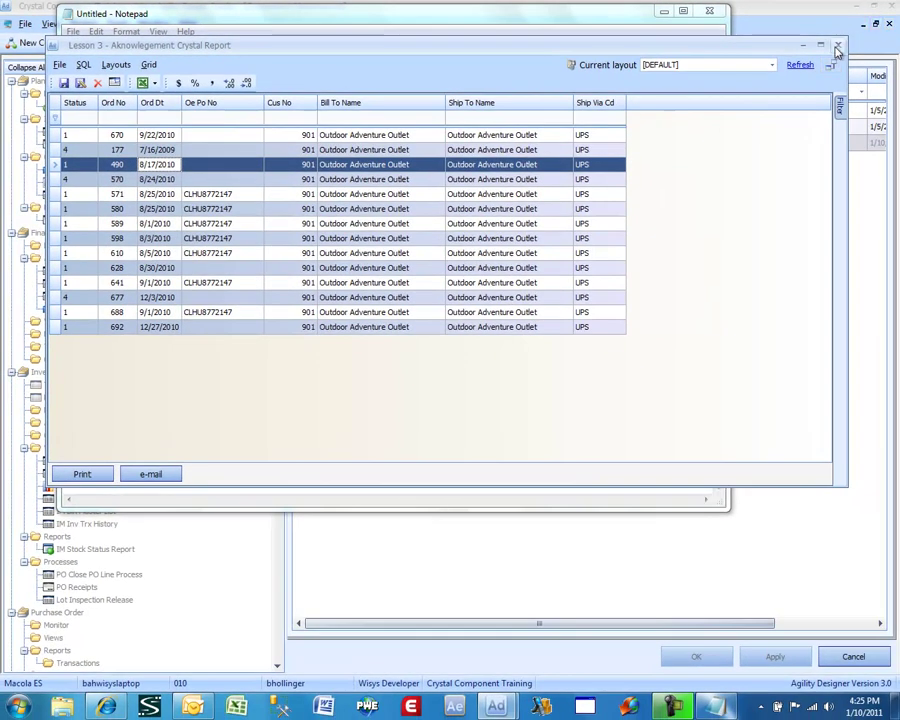
{"action": "left_click", "coordinate": [838, 49]}
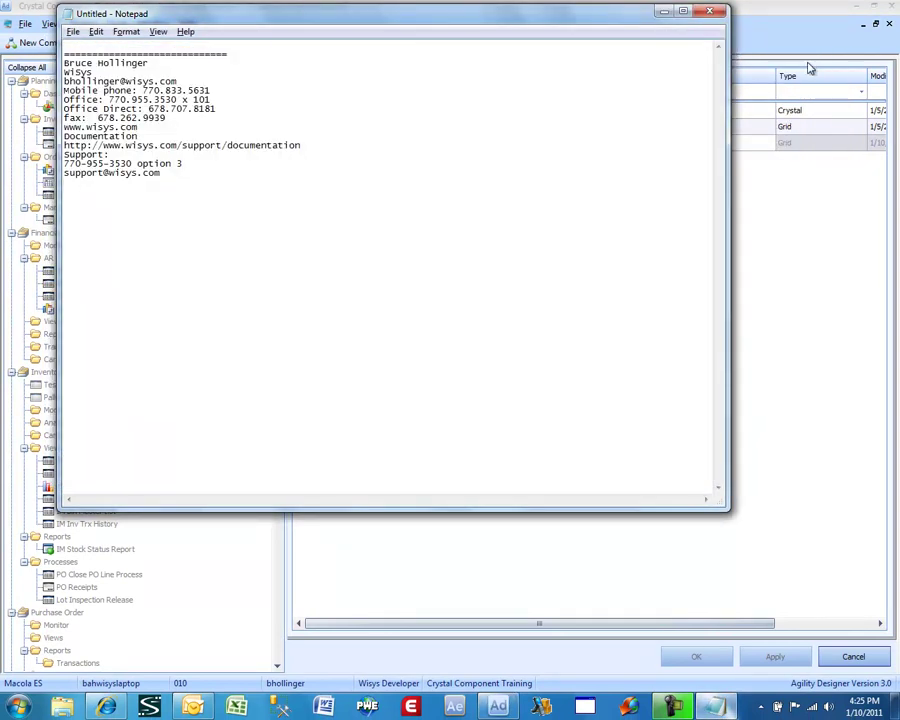
{"action": "left_click", "coordinate": [820, 360]}
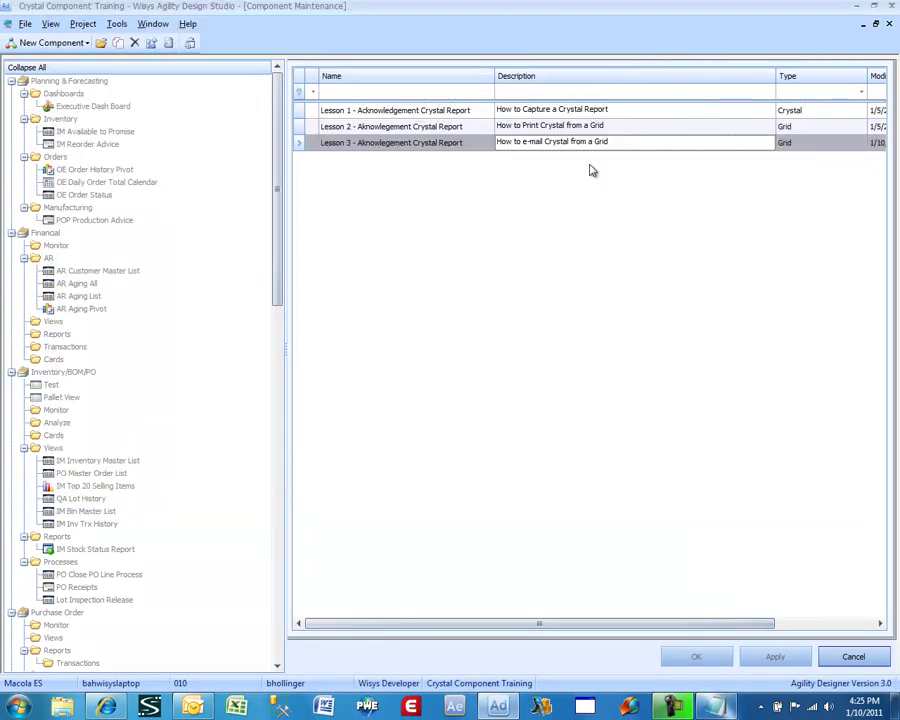
Reopen the Lesson 3 component and bring up the acknowledgement report parameters in the e-mail button's transaction definition
{"action": "double_click", "coordinate": [378, 146]}
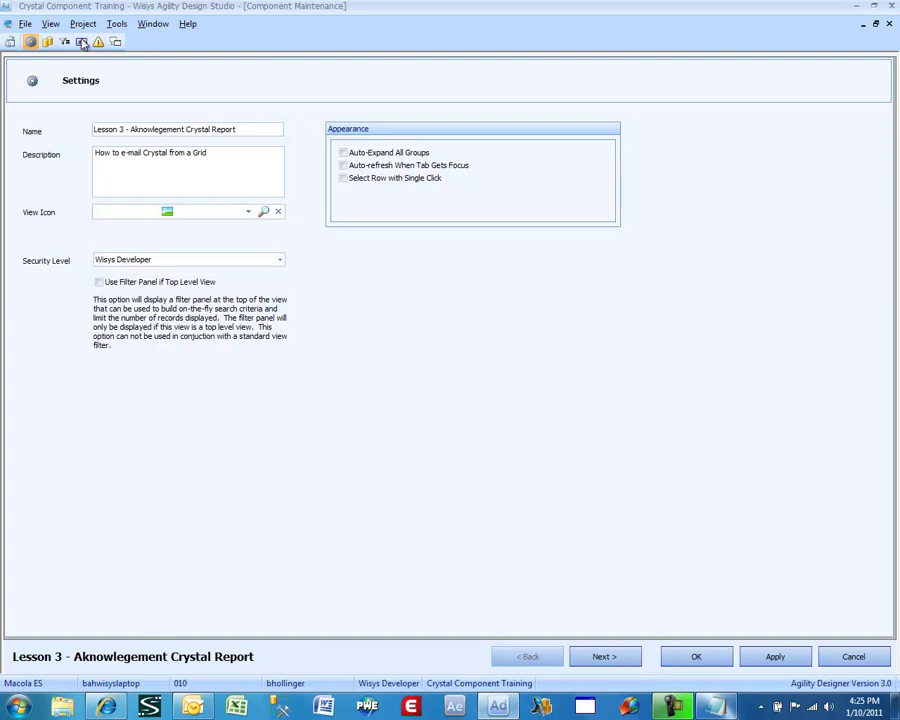
{"action": "left_click", "coordinate": [81, 42]}
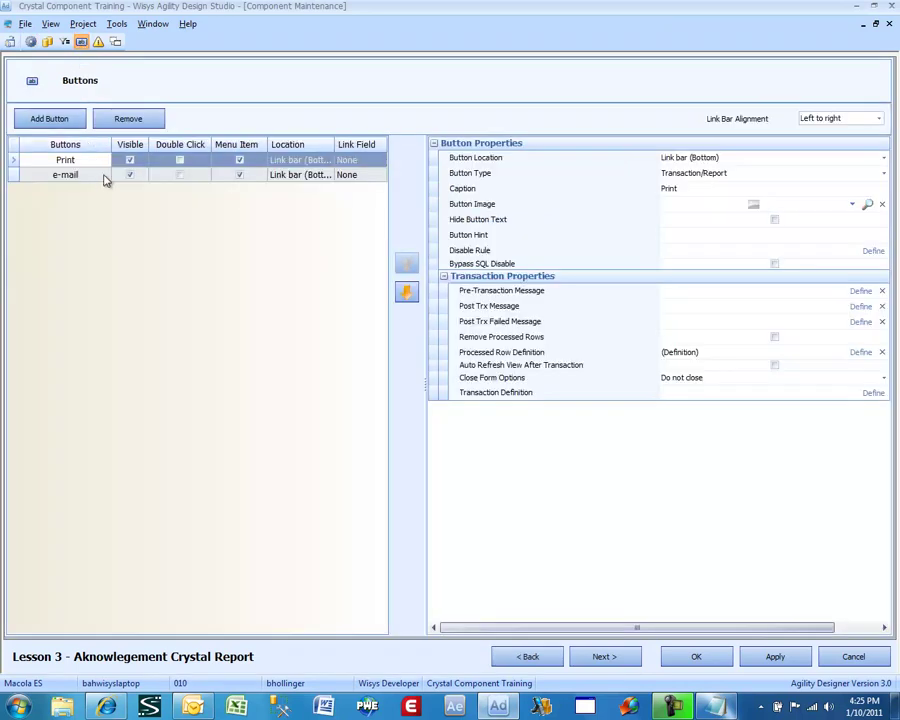
{"action": "left_click", "coordinate": [102, 175]}
{"action": "left_click", "coordinate": [872, 392]}
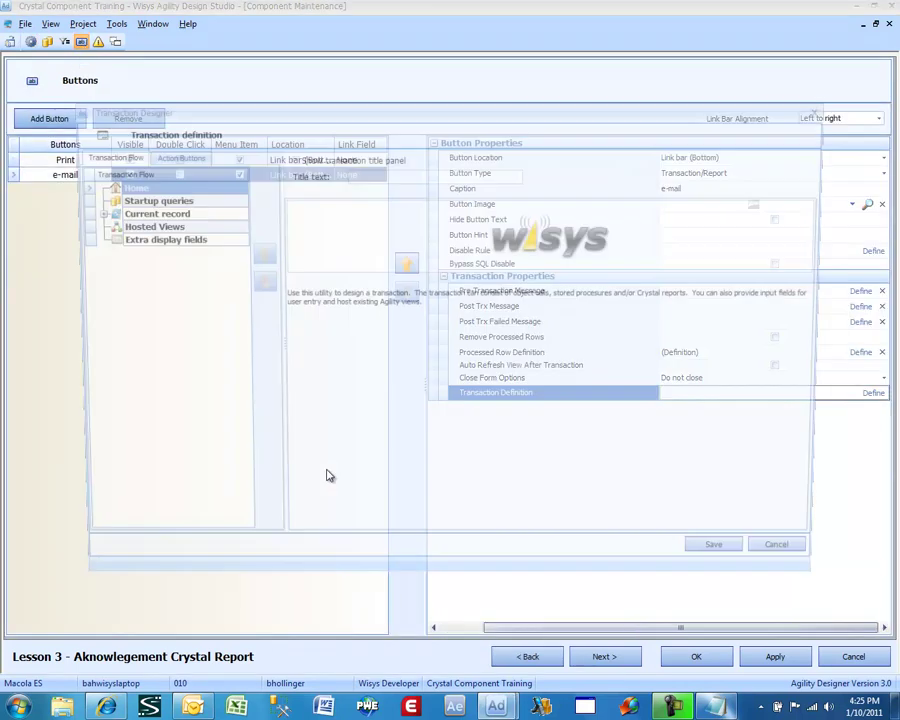
{"action": "double_click", "coordinate": [145, 212]}
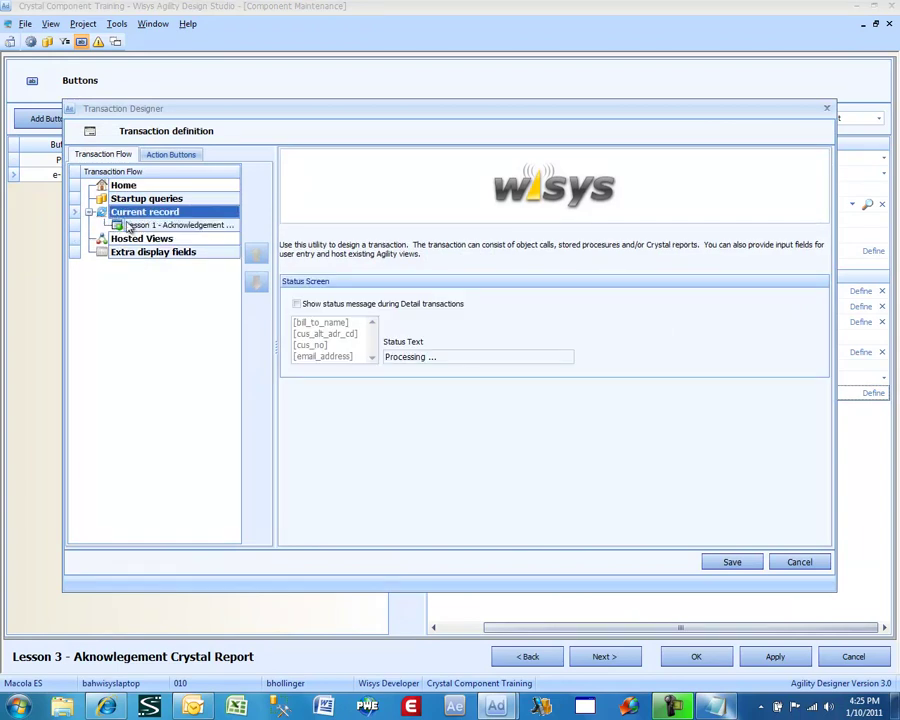
{"action": "left_click", "coordinate": [170, 225]}
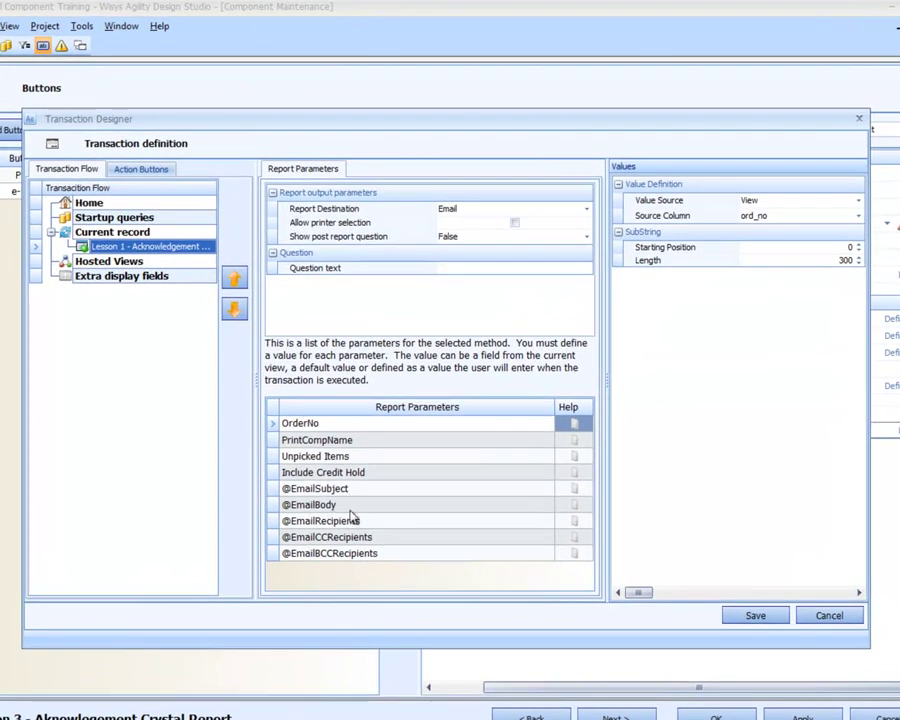
{"action": "left_click", "coordinate": [355, 521]}
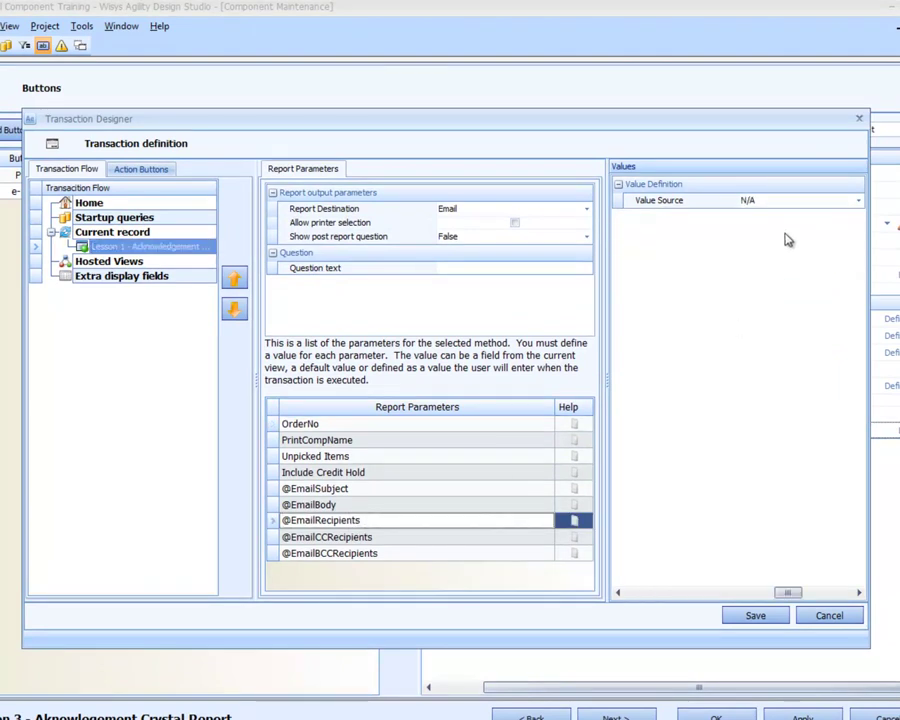
{"action": "left_click", "coordinate": [780, 203]}
{"action": "left_click", "coordinate": [783, 213]}
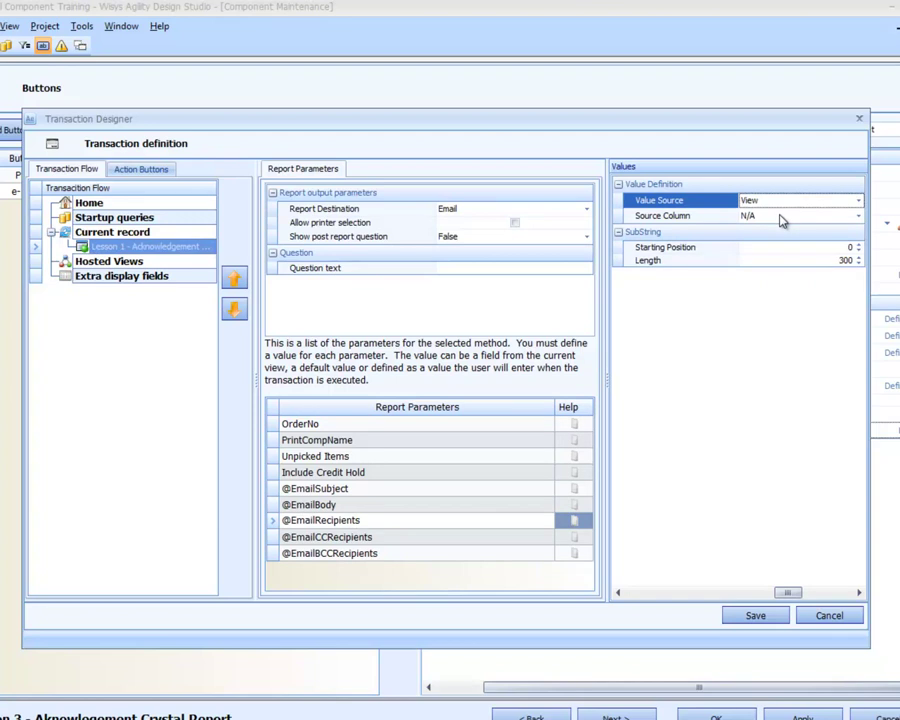
{"action": "left_click", "coordinate": [783, 219]}
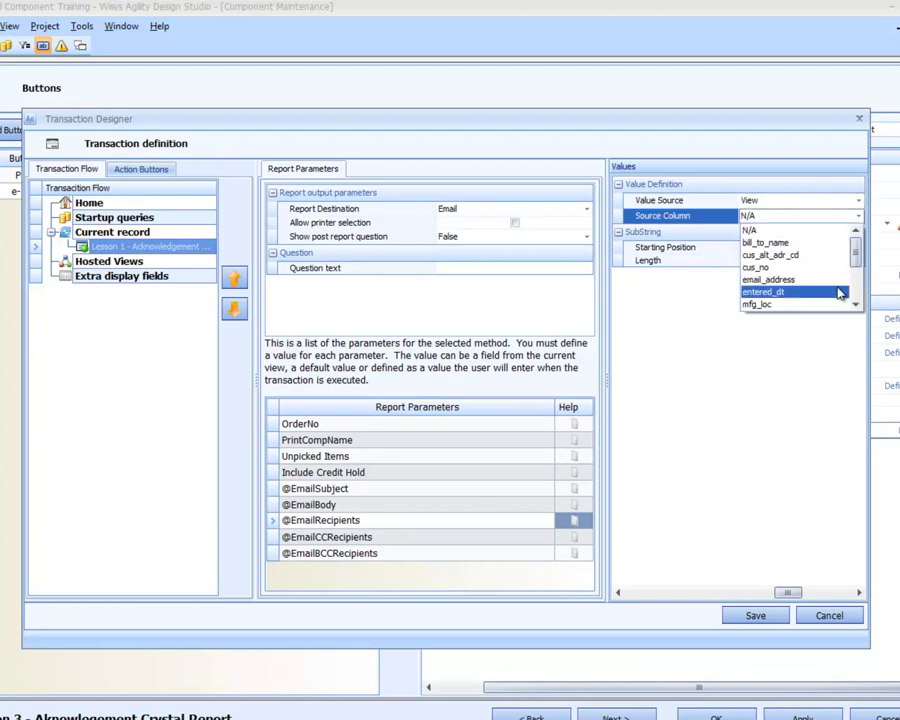
{"action": "scroll", "coordinate": [858, 293], "scroll_direction": "down", "scroll_amount": 3}
{"action": "scroll", "coordinate": [858, 293], "scroll_direction": "down", "scroll_amount": 1}
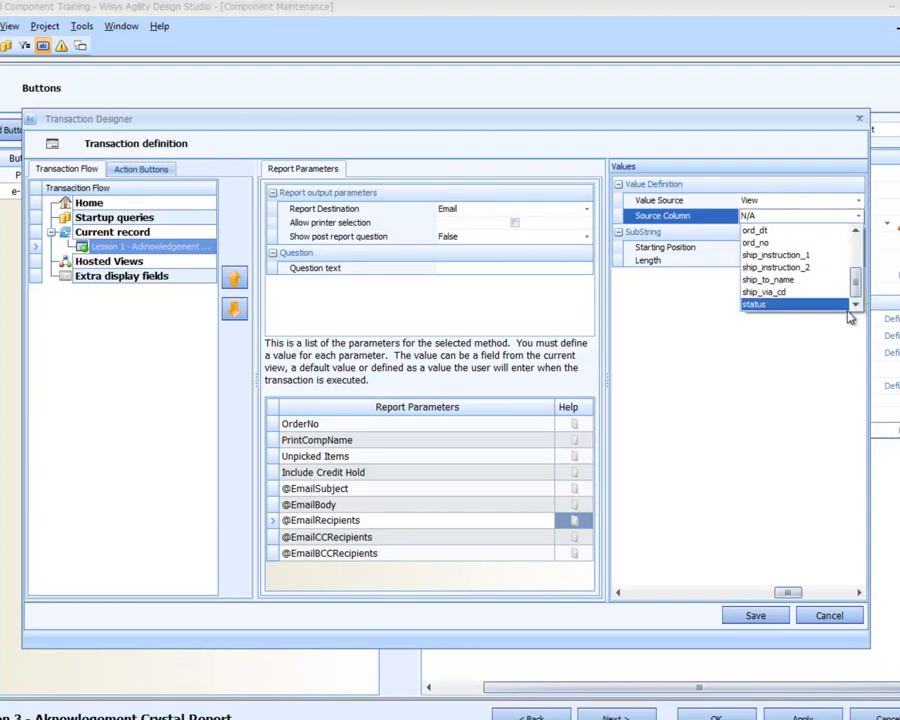
{"action": "scroll", "coordinate": [856, 275], "scroll_direction": "up", "scroll_amount": 1}
{"action": "scroll", "coordinate": [856, 275], "scroll_direction": "up", "scroll_amount": 1}
{"action": "left_click", "coordinate": [800, 228]}
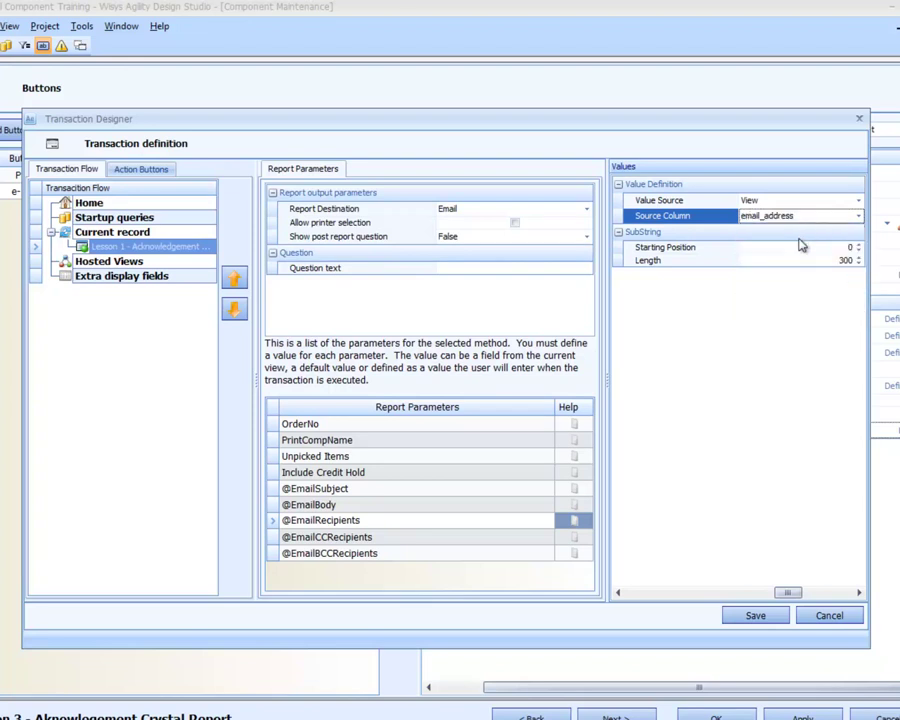
Save the transaction definition and the component, and run the Lesson 3 grid to list its orders
{"action": "left_click", "coordinate": [755, 615]}
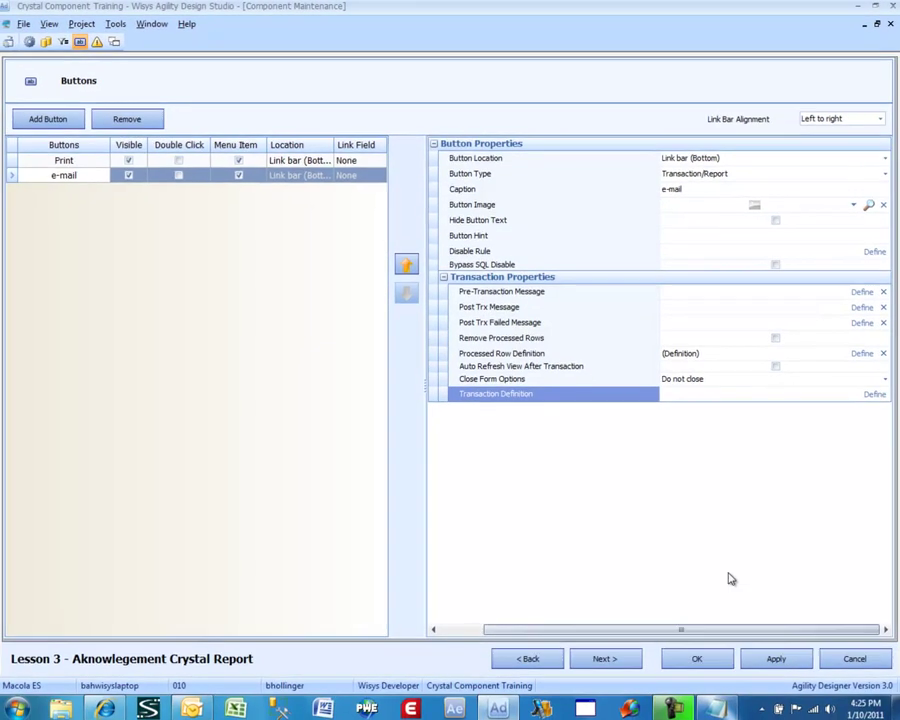
{"action": "left_click", "coordinate": [715, 661]}
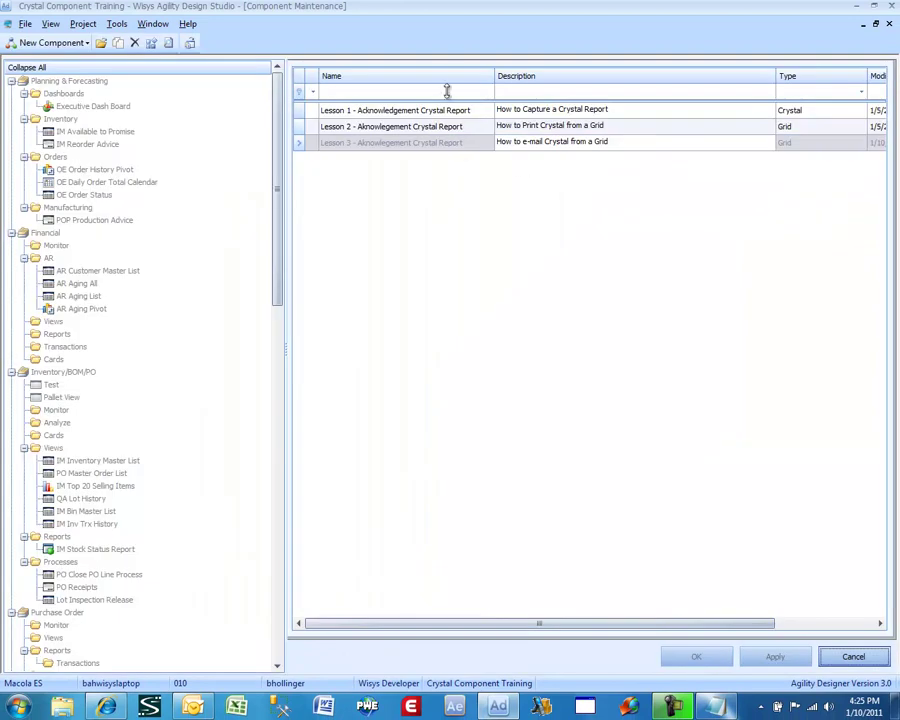
{"action": "right_click", "coordinate": [456, 144]}
{"action": "left_click", "coordinate": [462, 152]}
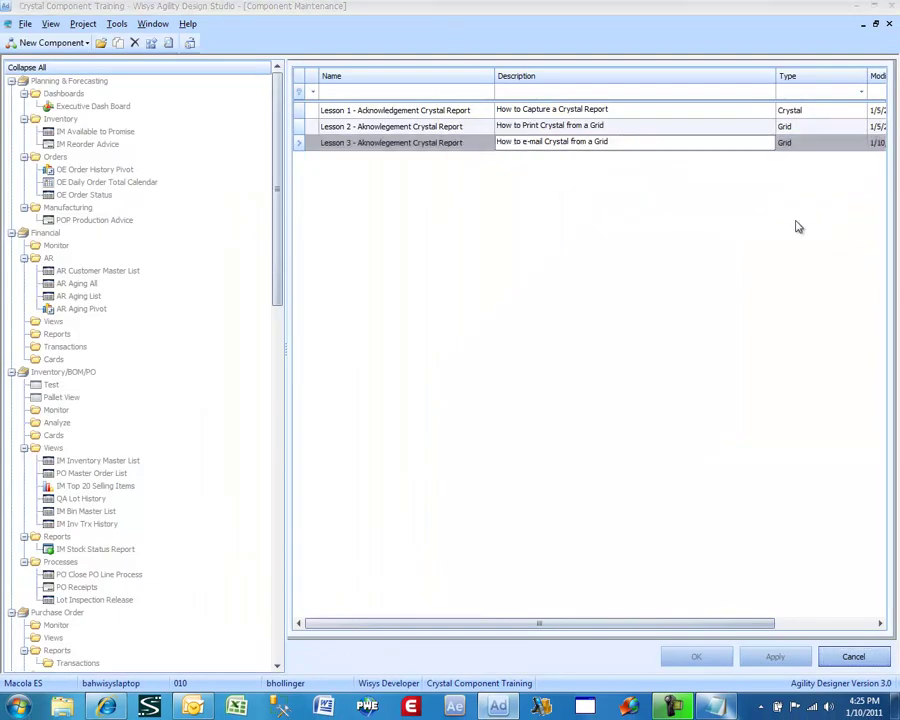
{"action": "left_click", "coordinate": [670, 124]}
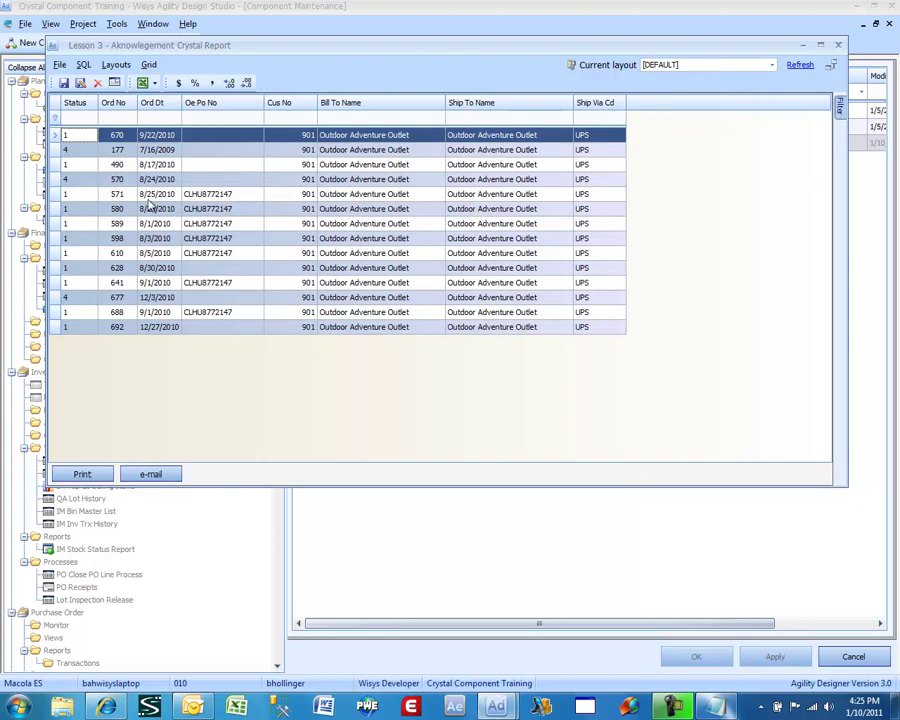
E-mail the acknowledgement report for the order dated 8/17/2010 from the grid
{"action": "left_click", "coordinate": [115, 164]}
{"action": "right_click", "coordinate": [117, 166]}
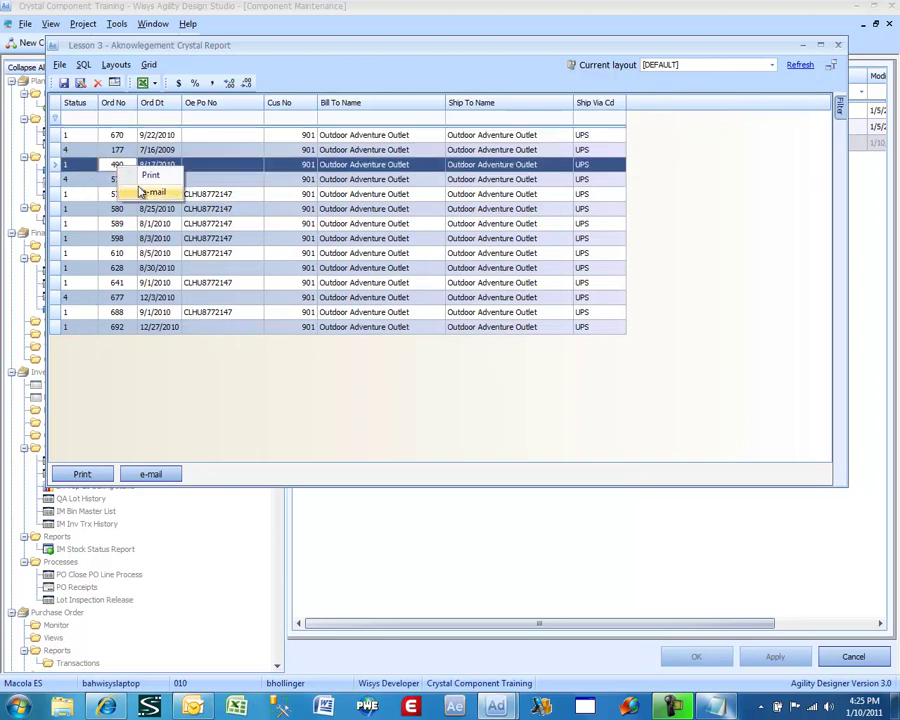
{"action": "left_click", "coordinate": [160, 192]}
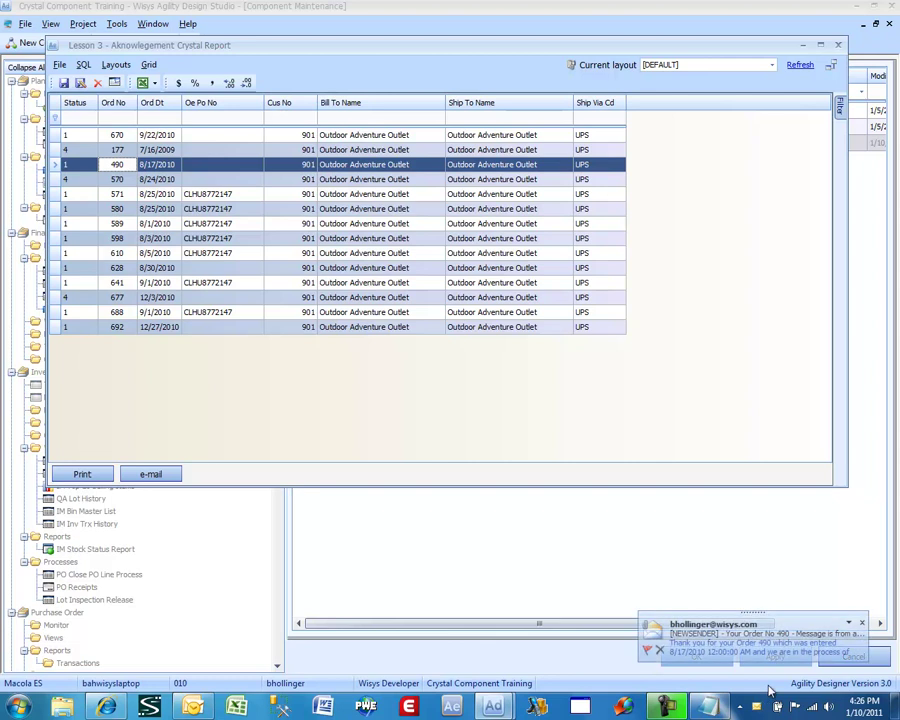
Review the received e-mail and its AgilityOrderAcknowledgement.pdf attachment, and close both and the Lesson 3 grid
{"action": "left_click", "coordinate": [727, 643]}
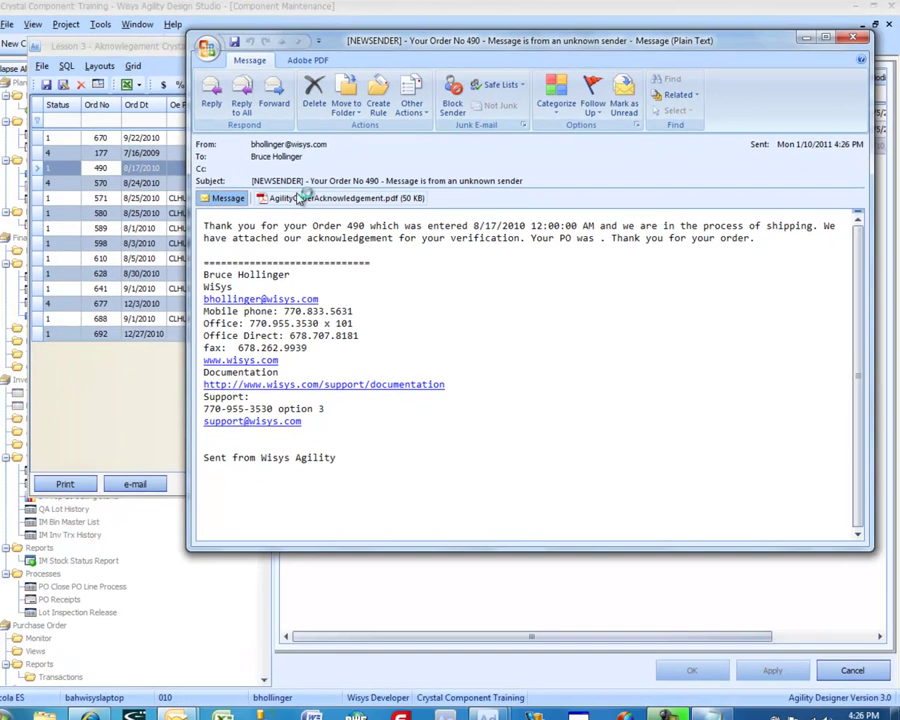
{"action": "double_click", "coordinate": [300, 198]}
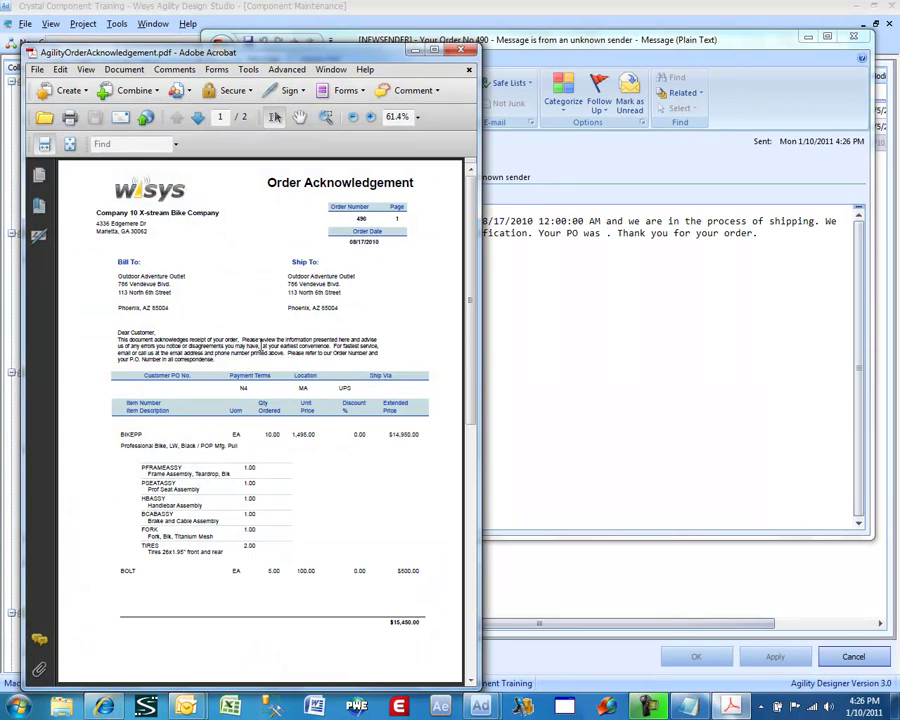
{"action": "left_click", "coordinate": [461, 50]}
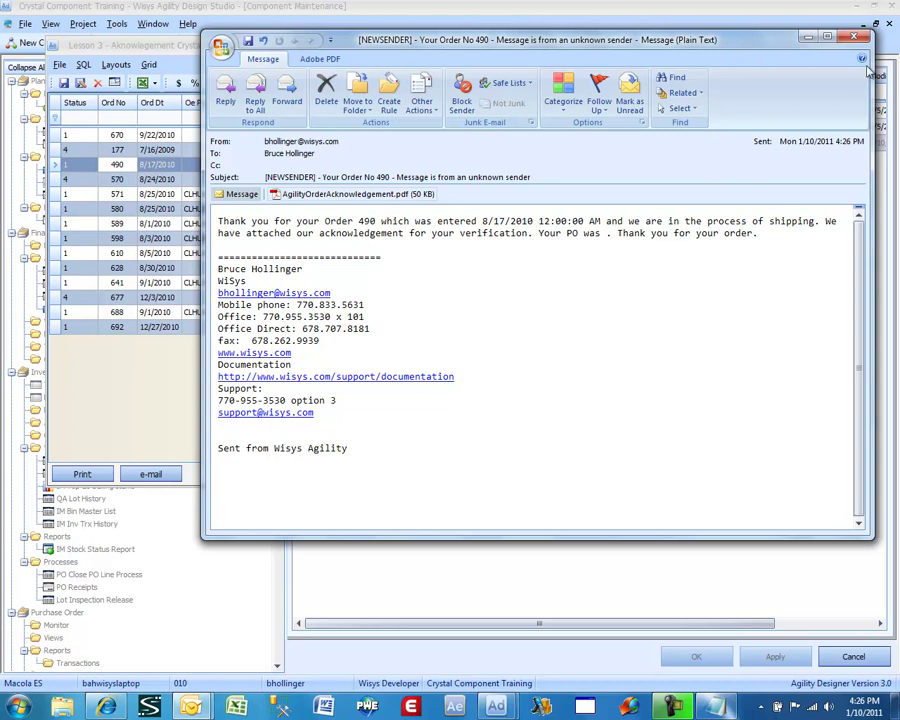
{"action": "left_click", "coordinate": [853, 37]}
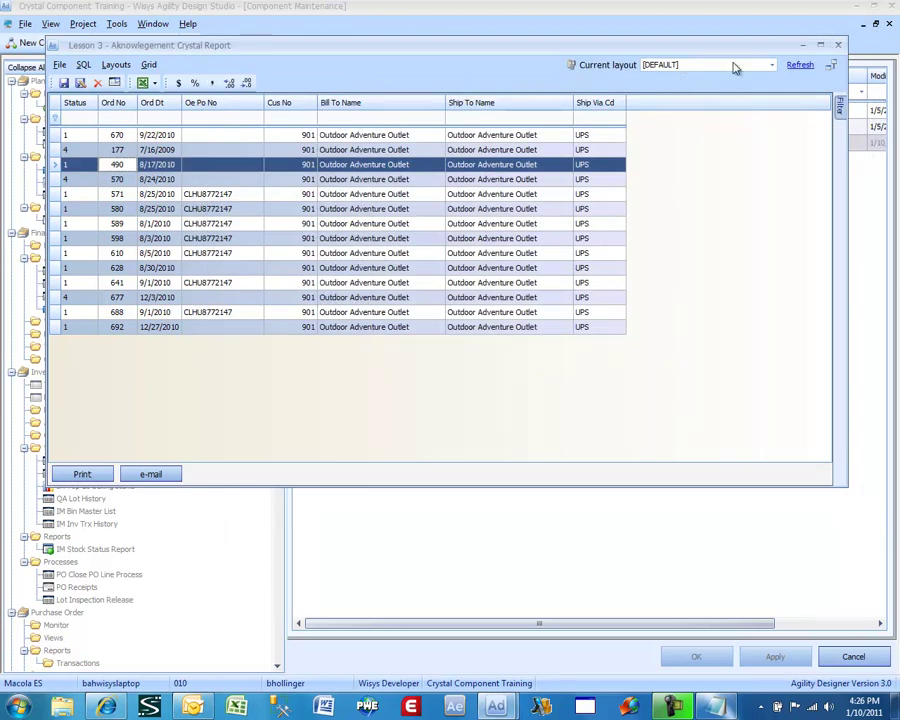
{"action": "left_click", "coordinate": [838, 49]}
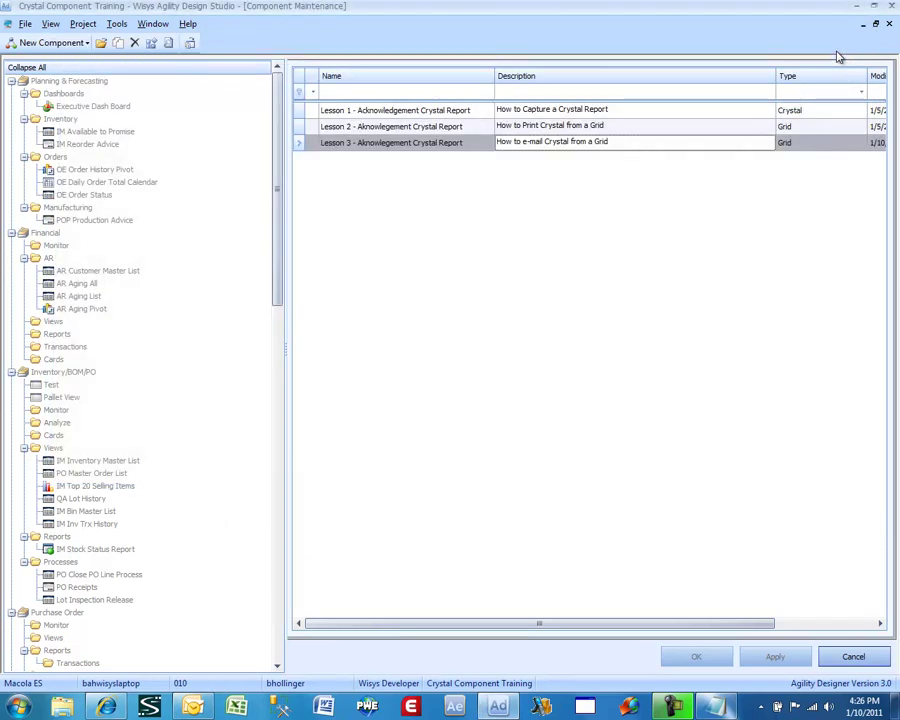